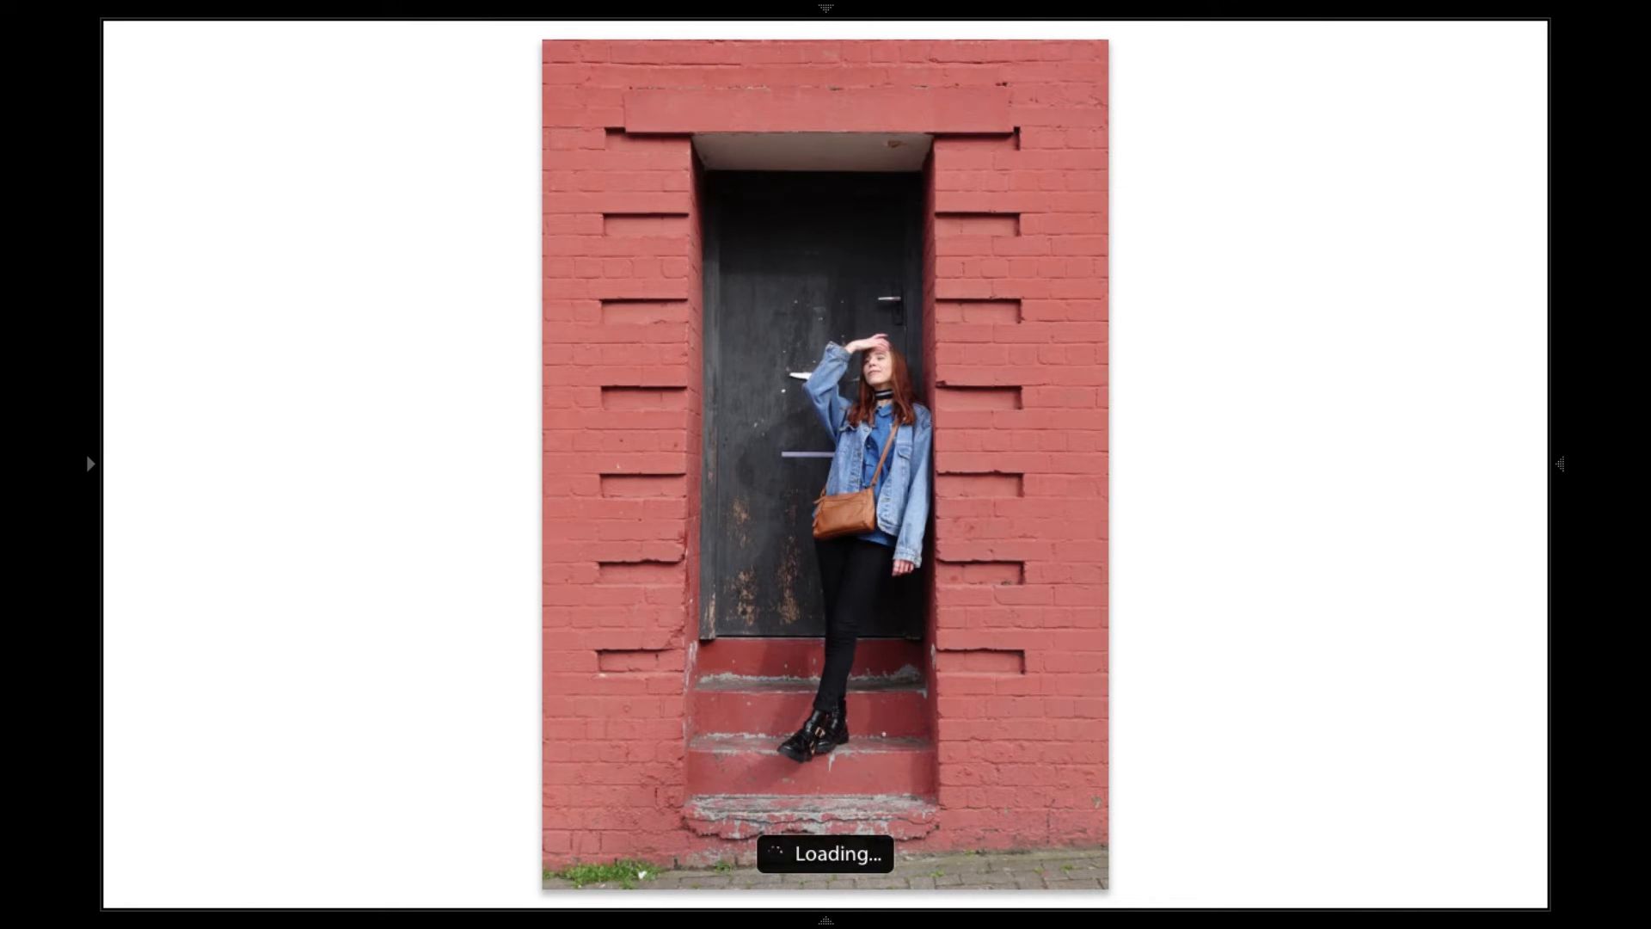
# Go through the remaining standing doorway and close-up photos, giving the keepers a rating of 1 star.
pyautogui.press('Right')
pyautogui.press('1')
pyautogui.press('Right')
pyautogui.press('1')
pyautogui.press('Right')
pyautogui.press('Right')
pyautogui.press('Right')
pyautogui.press('Right')
pyautogui.press('Right')
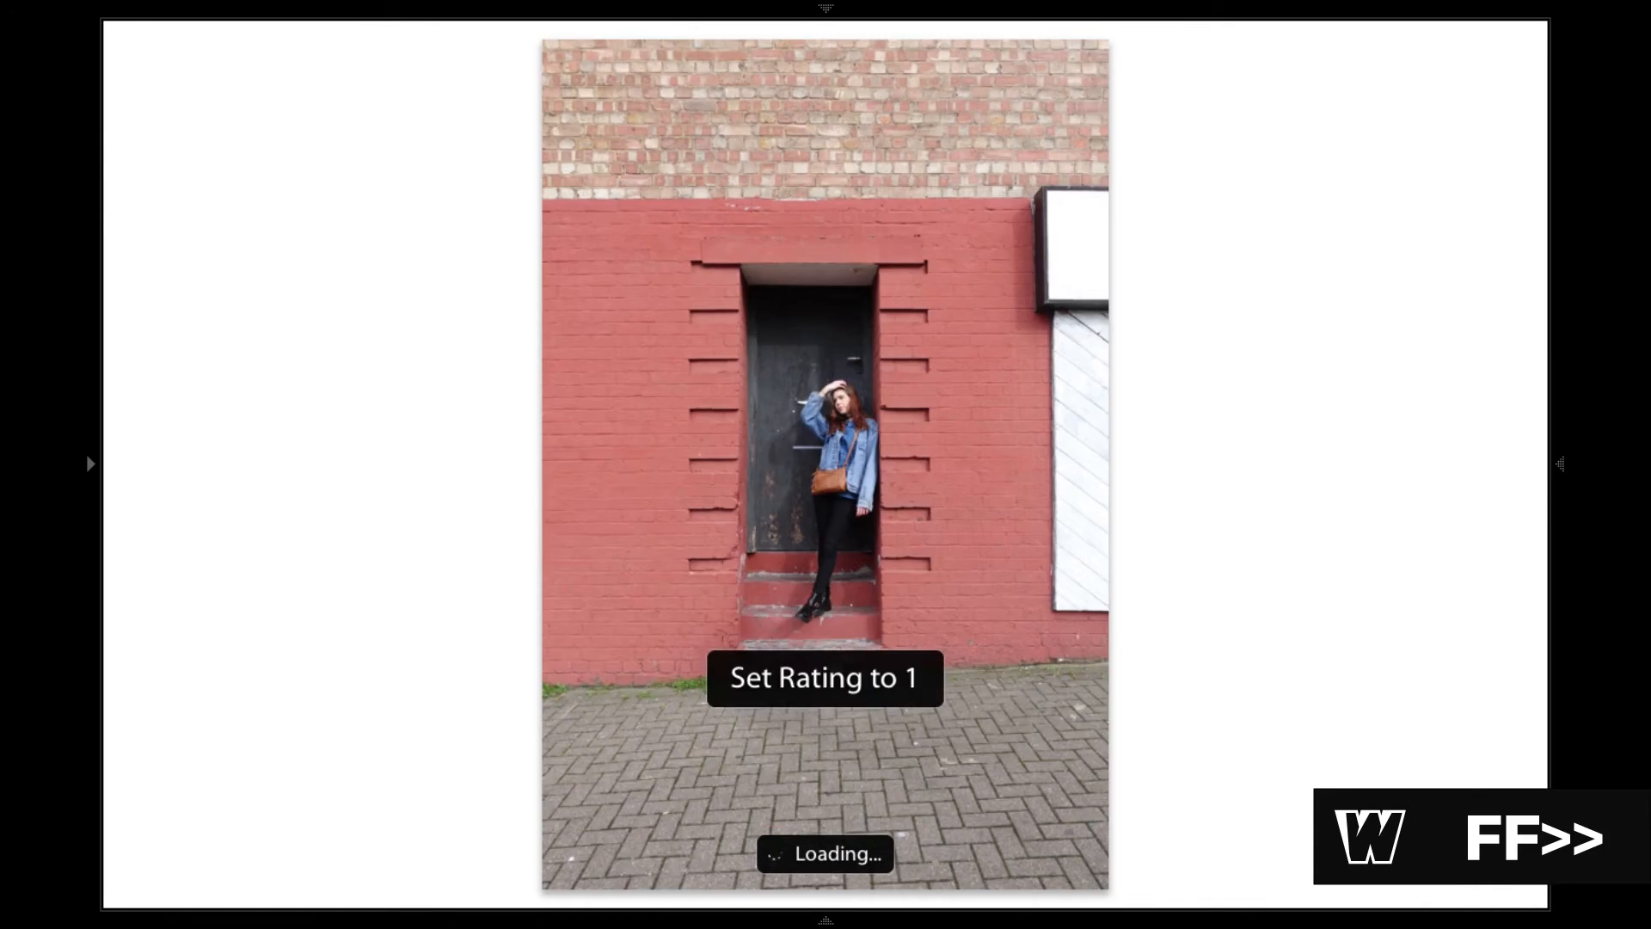
pyautogui.press('1')
pyautogui.press('Right')
pyautogui.press('Right')
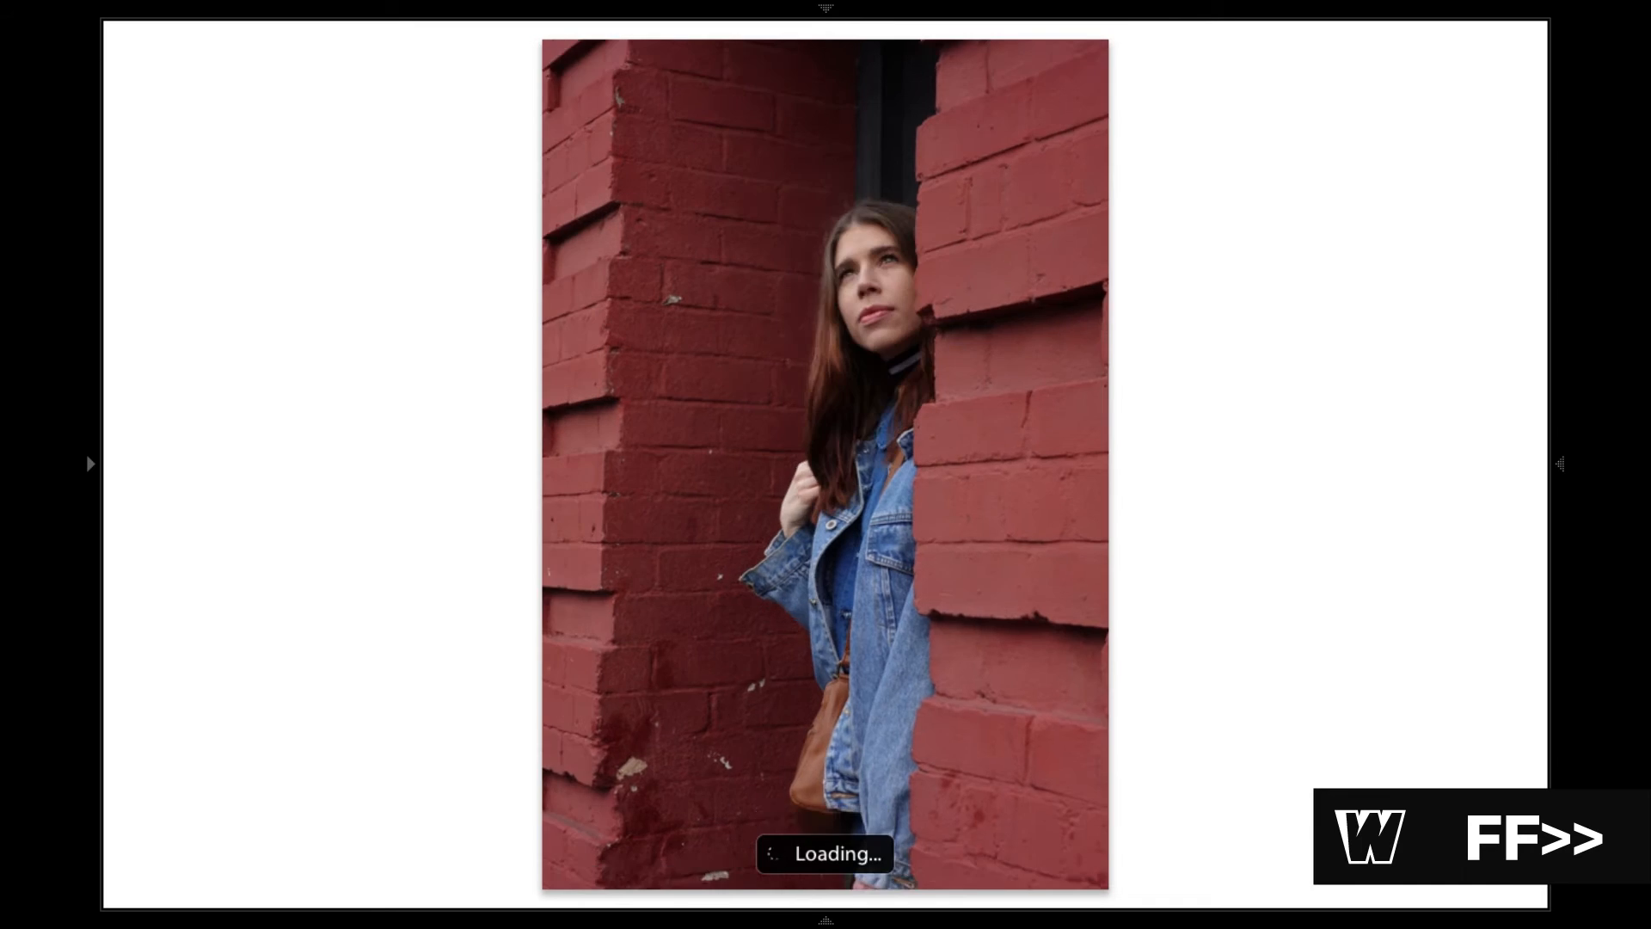
pyautogui.press('Right')
pyautogui.press('1')
# Return to the start of the rated photos and raise the first good seated doorway shots to 2 stars.
pyautogui.moveTo(1281, 913)
pyautogui.moveTo(1276, 902); pyautogui.dragTo(249, 869)
pyautogui.click(251, 866)
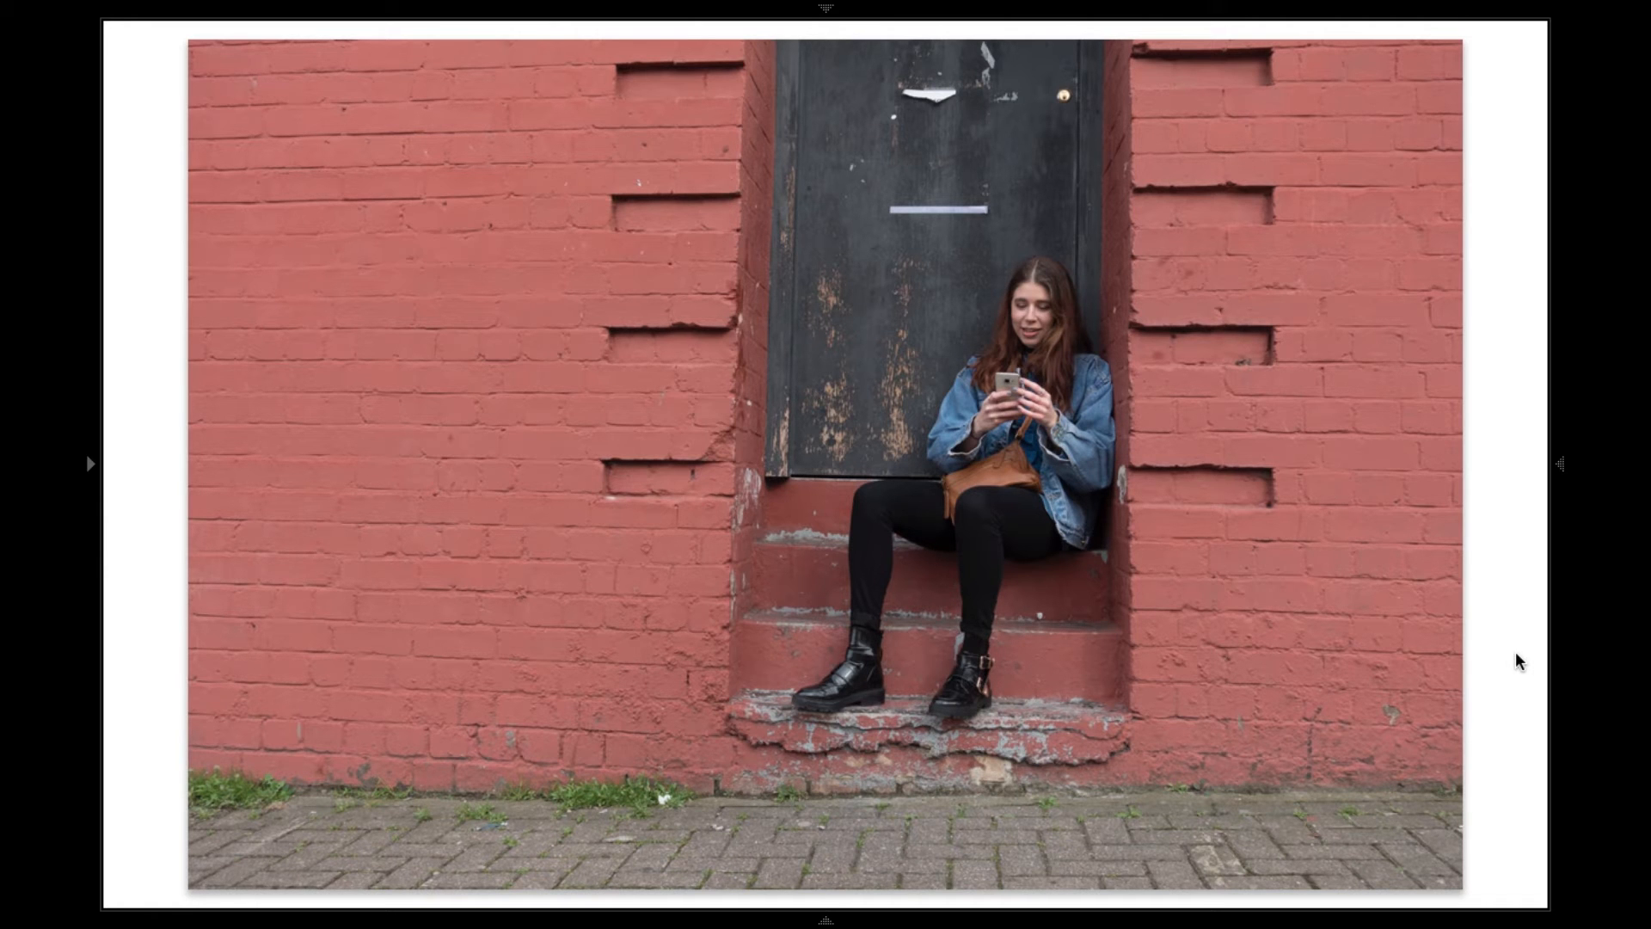
pyautogui.press('Right')
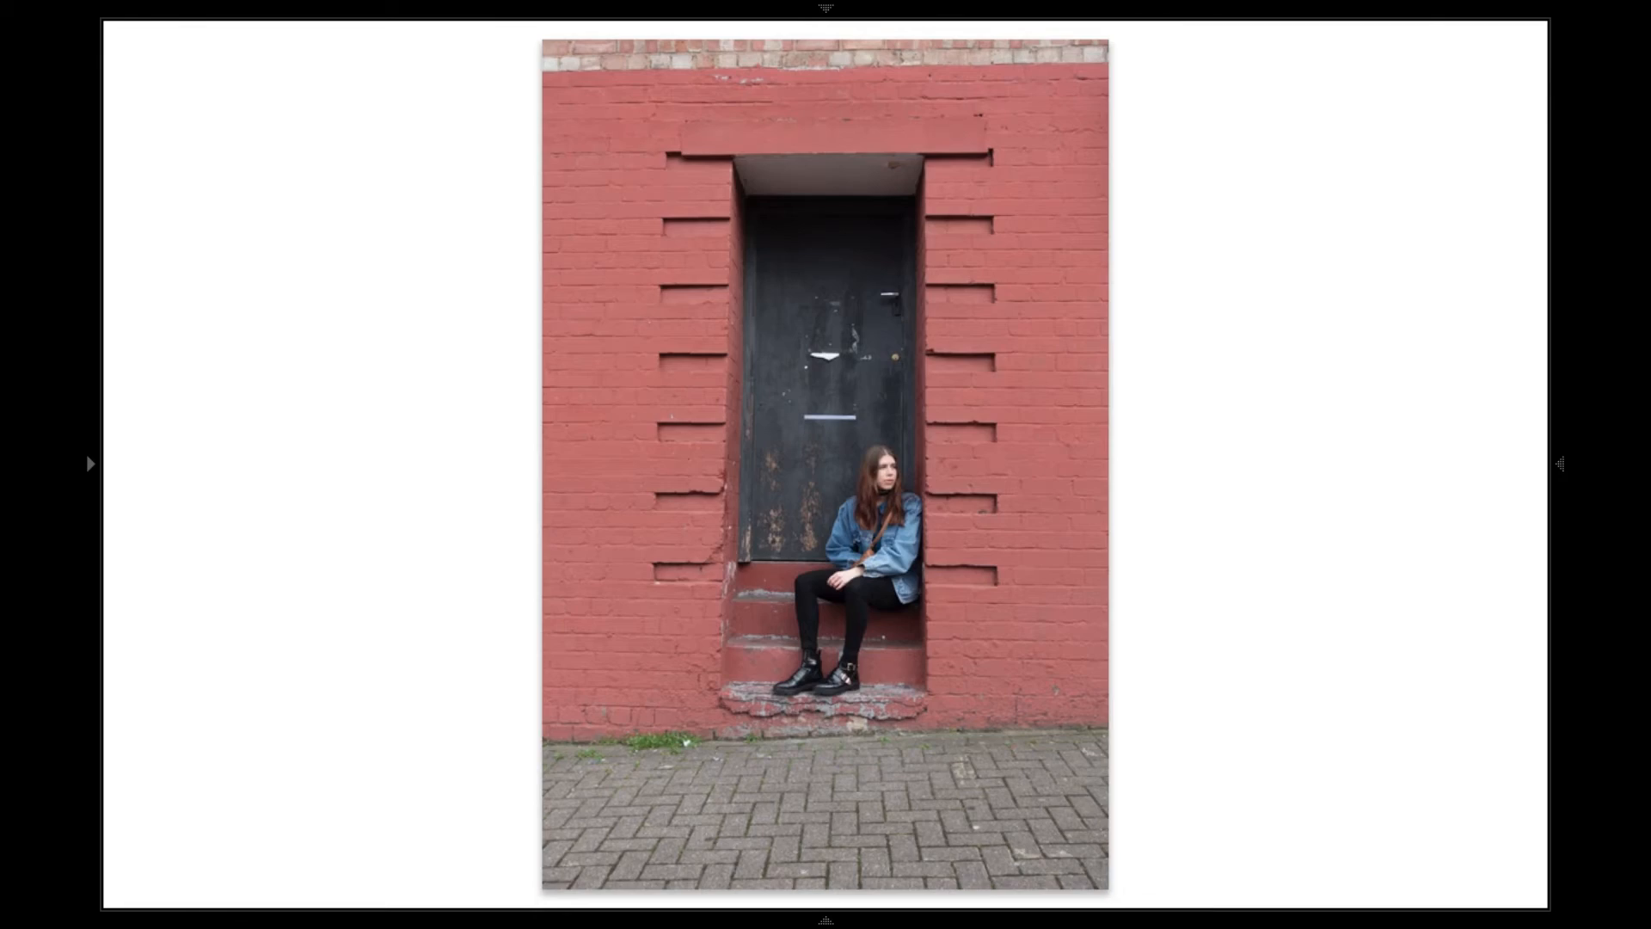
pyautogui.press('2')
pyautogui.press('Right')
pyautogui.press('2')
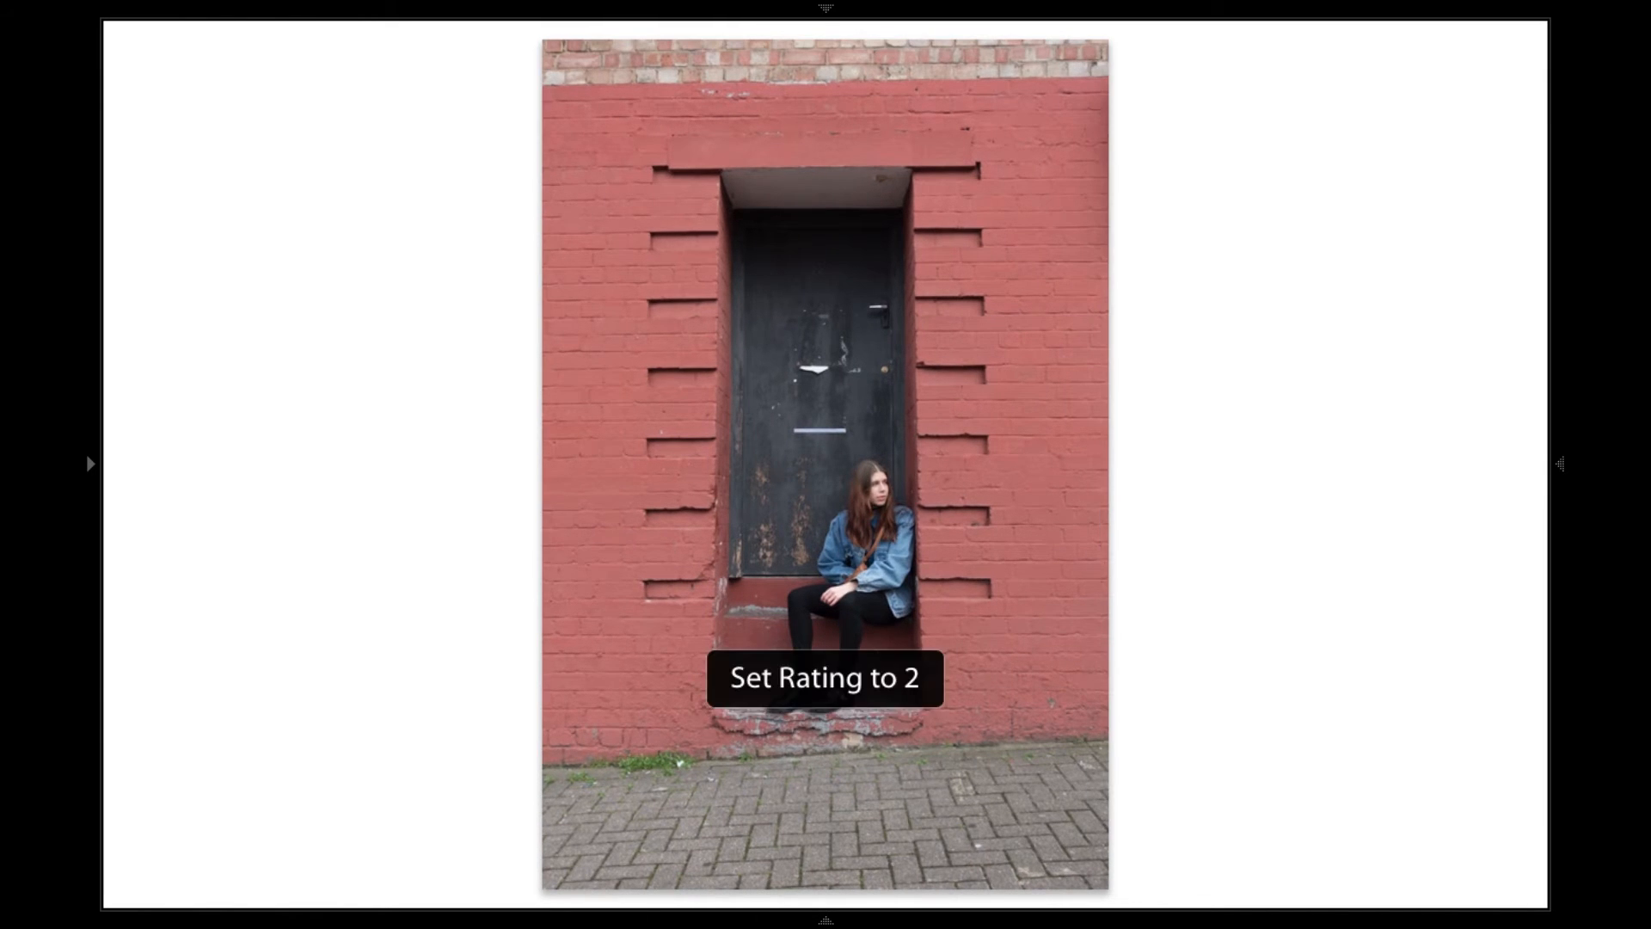
# Review the other portrait-format seated doorway shots and raise the preferred ones to 2 stars.
pyautogui.press('Right')
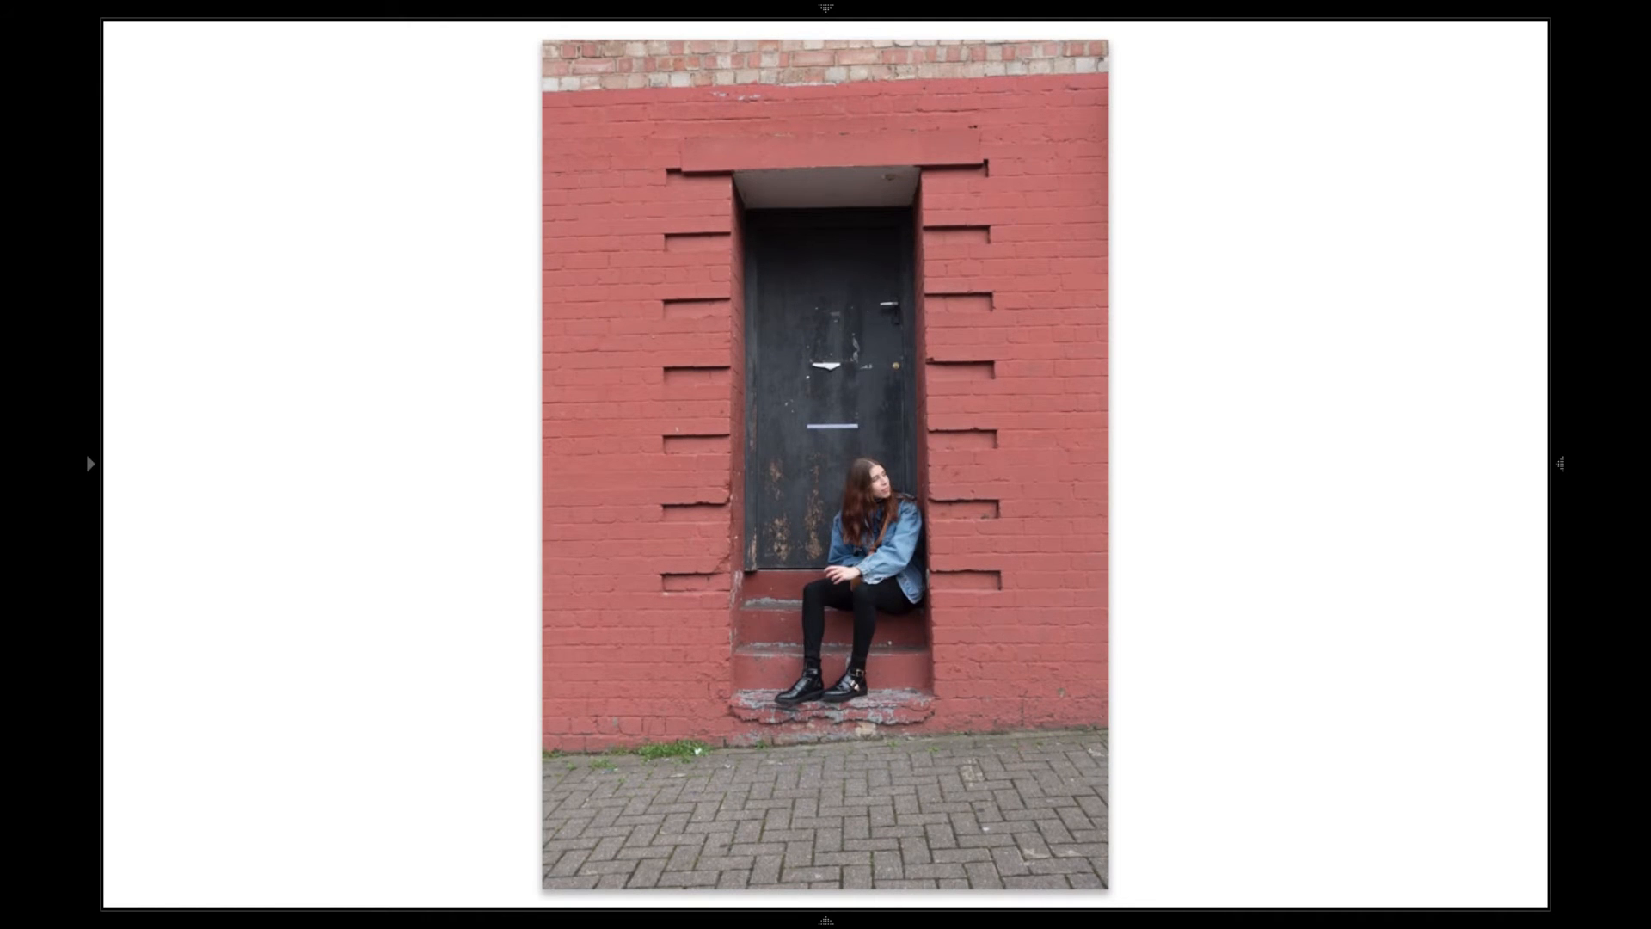
pyautogui.press('Right')
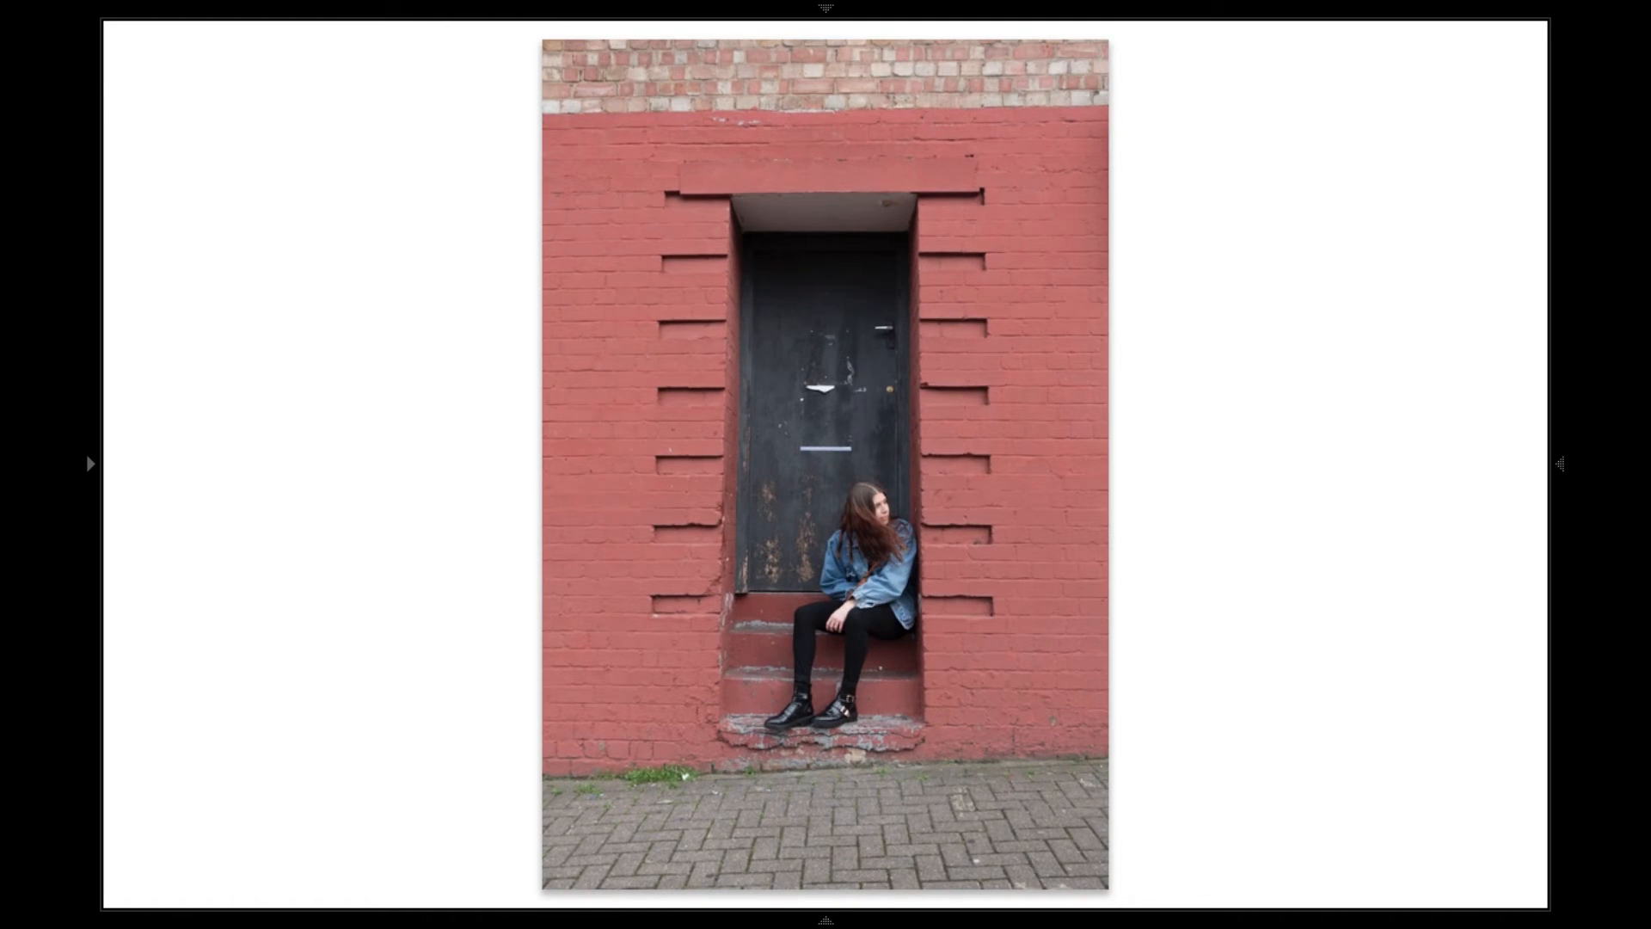
pyautogui.press('2')
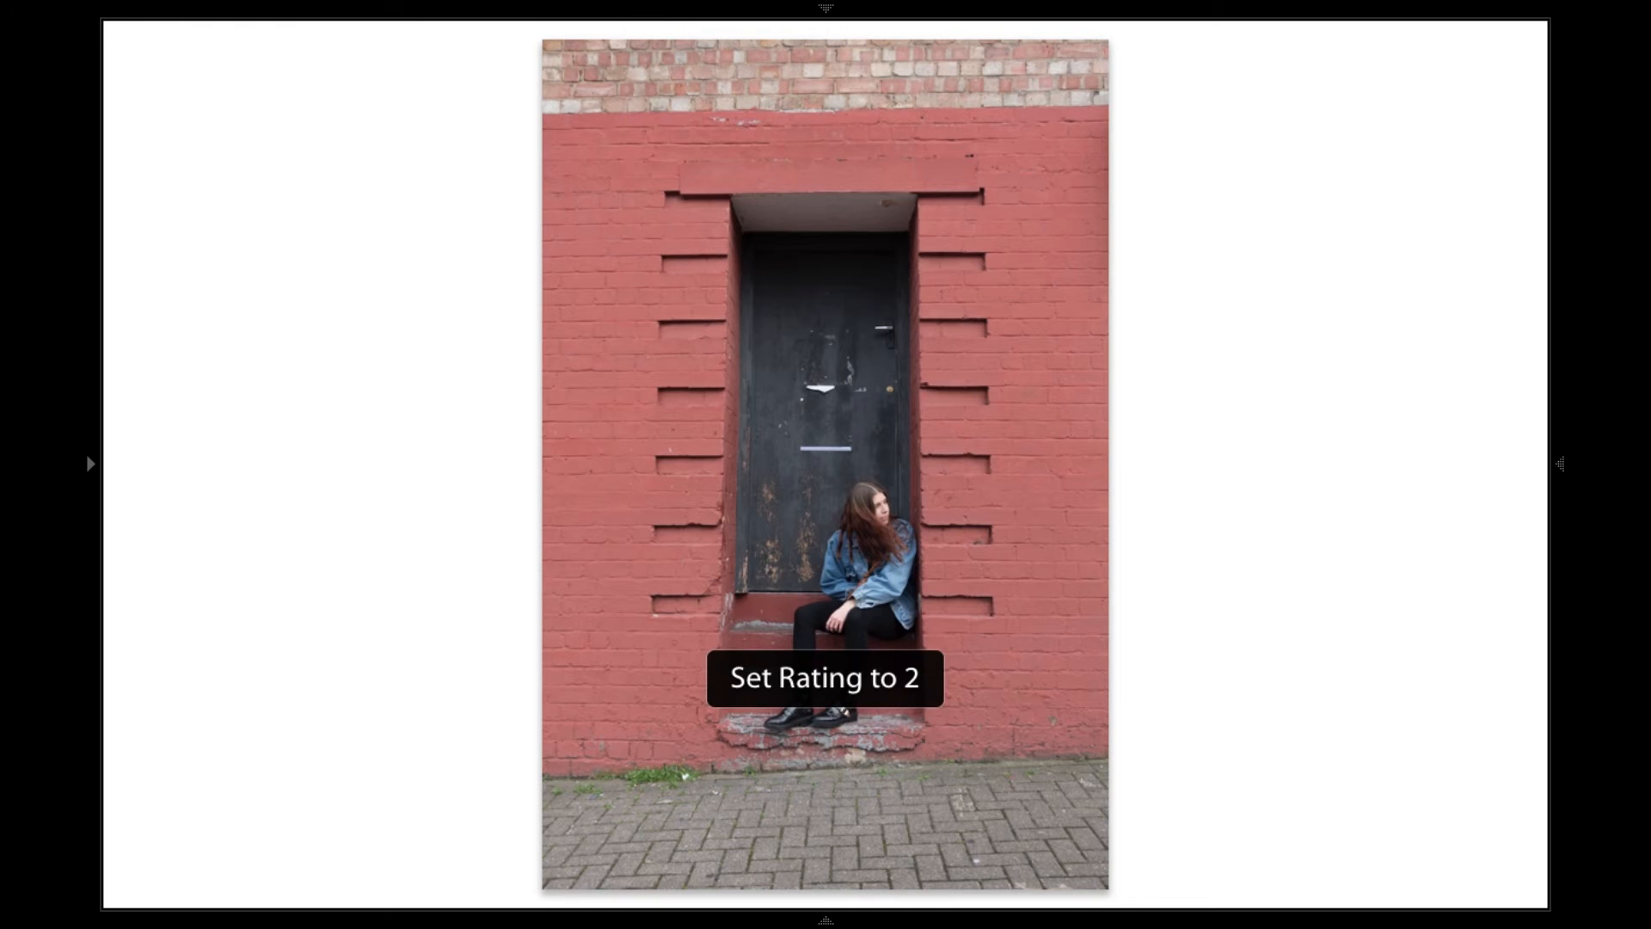
pyautogui.press('Right')
pyautogui.press('2')
pyautogui.press('Right')
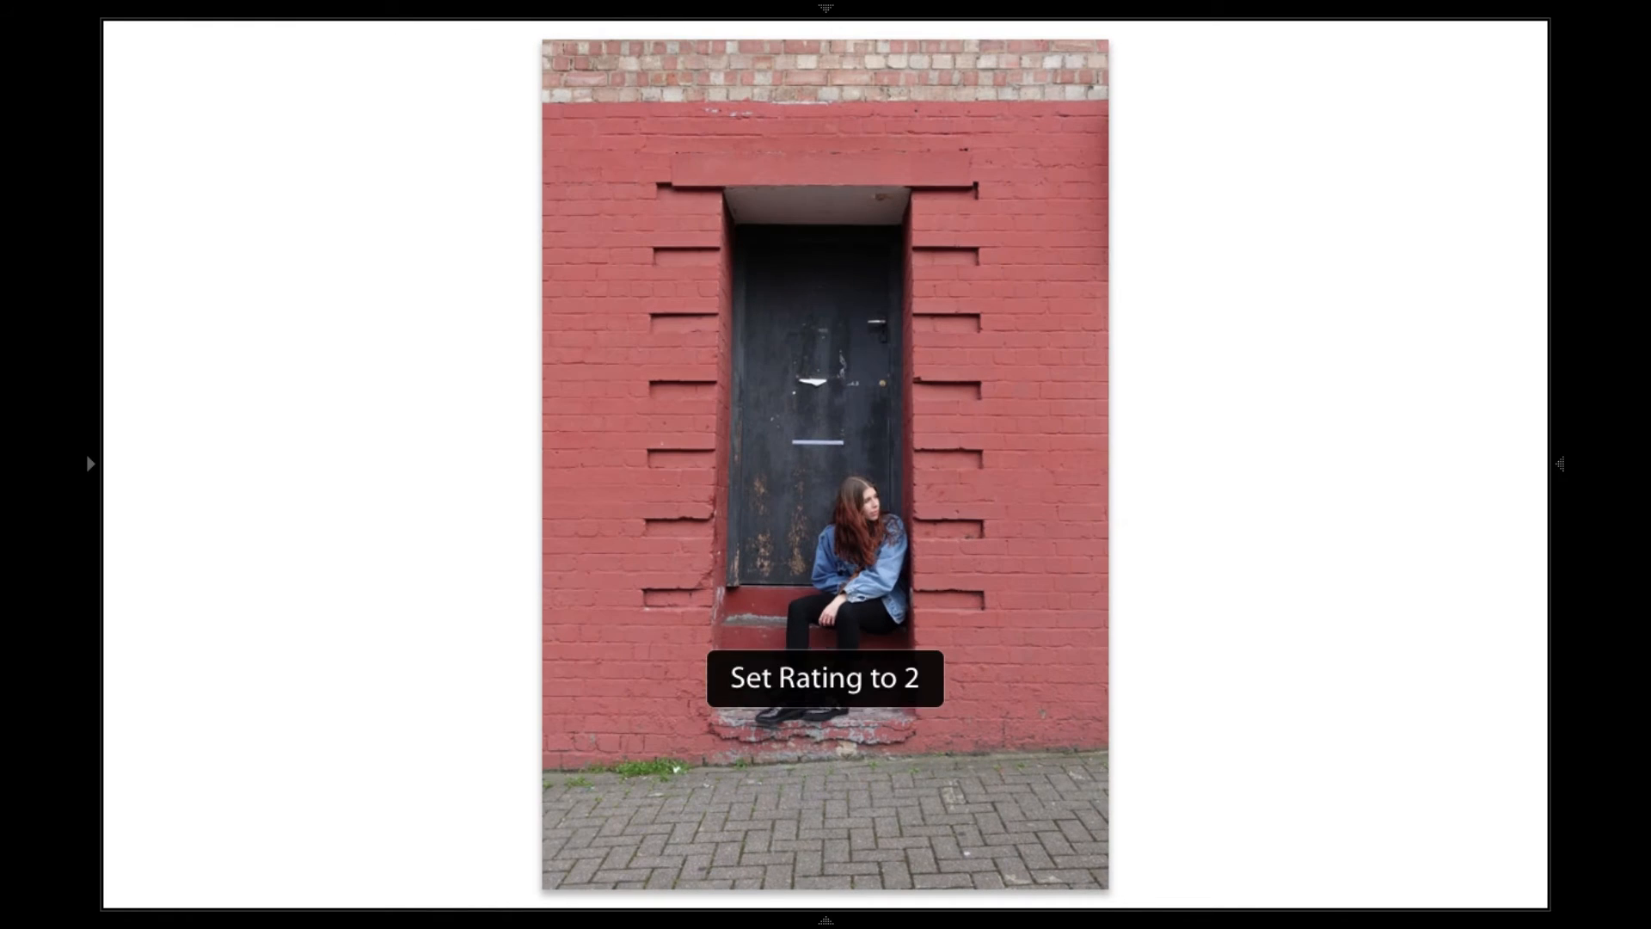
pyautogui.press('2')
pyautogui.press('Right')
# Raise the best standing doorway shots and the angled full-length shots along the red wall to 2 stars.
pyautogui.press('Right')
pyautogui.press('2')
pyautogui.press('Right')
pyautogui.press('Right')
pyautogui.press('Right')
pyautogui.press('2')
pyautogui.press('Right')
pyautogui.press('2')
pyautogui.press('Right')
pyautogui.press('2')
pyautogui.press('Right')
pyautogui.press('2')
pyautogui.press('Right')
pyautogui.press('Right')
pyautogui.press('2')
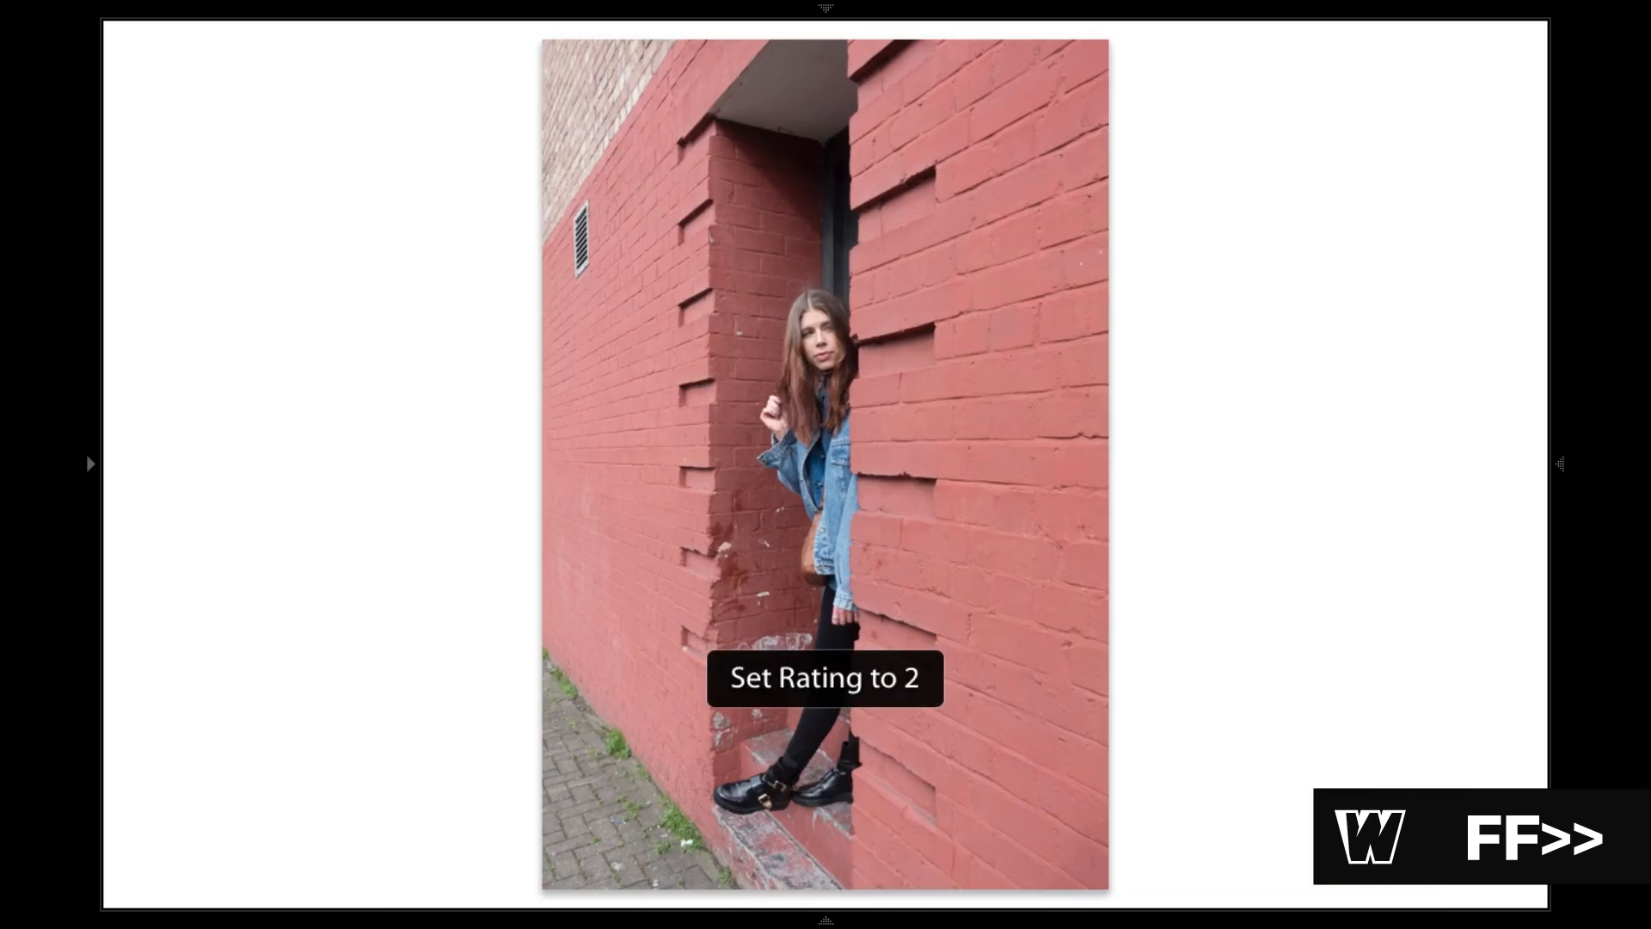
# Review the close-up portraits beside the red brick wall and rate the last one 2 stars.
pyautogui.press('Right')
pyautogui.press('Right')
pyautogui.press('Right')
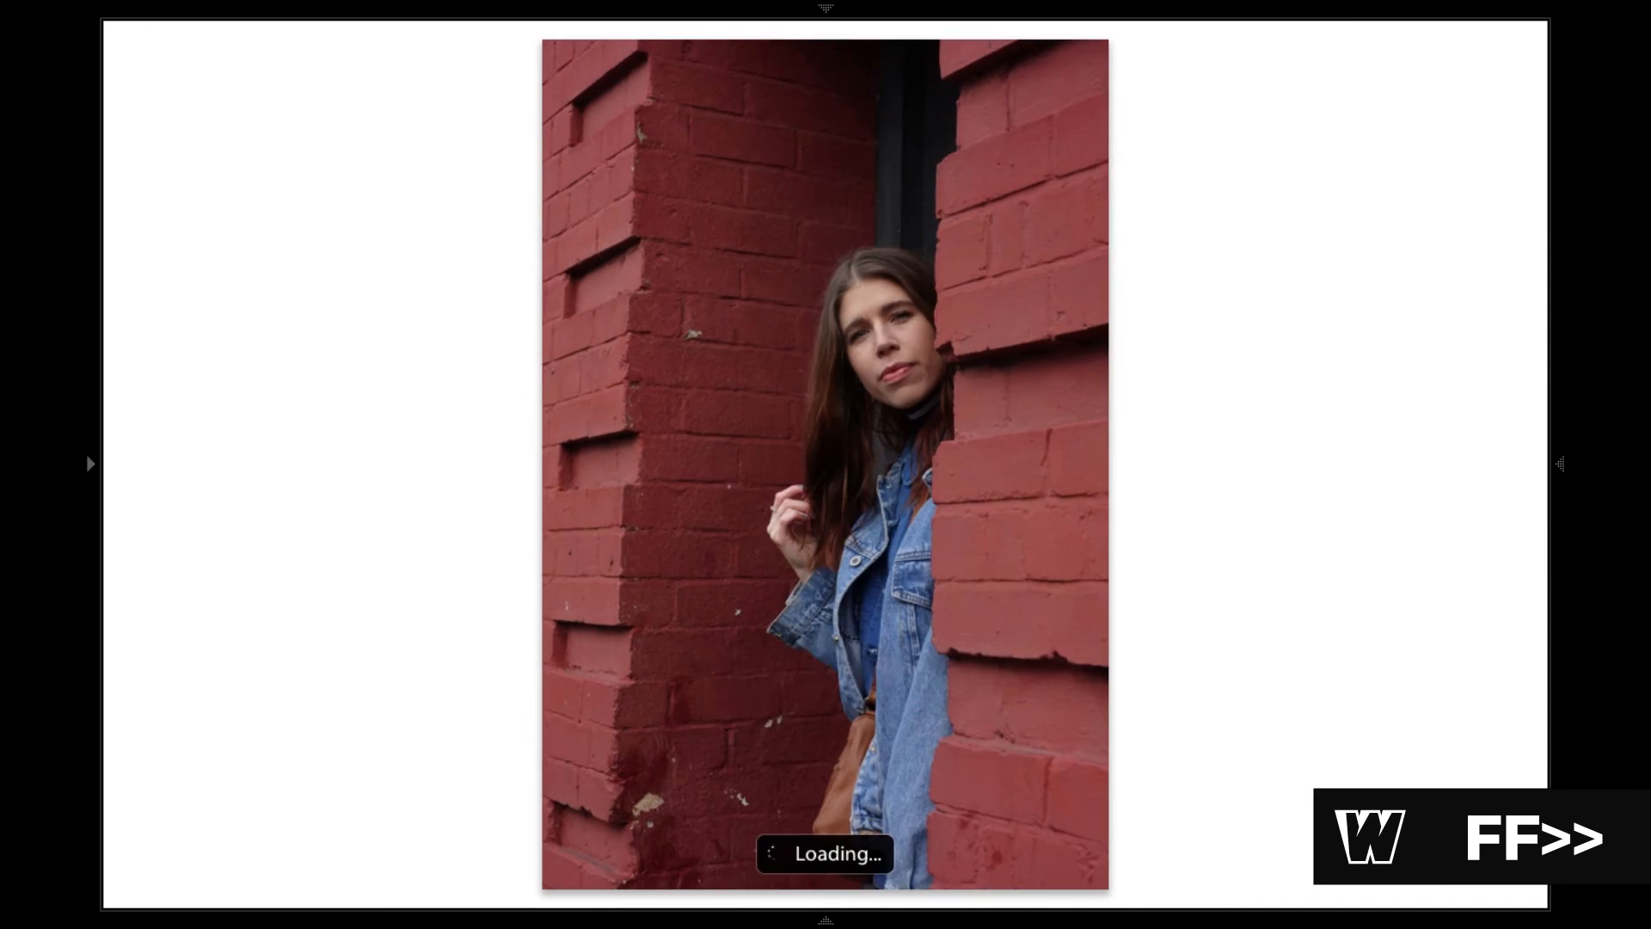
pyautogui.press('Right')
pyautogui.press('Right')
pyautogui.press('2')
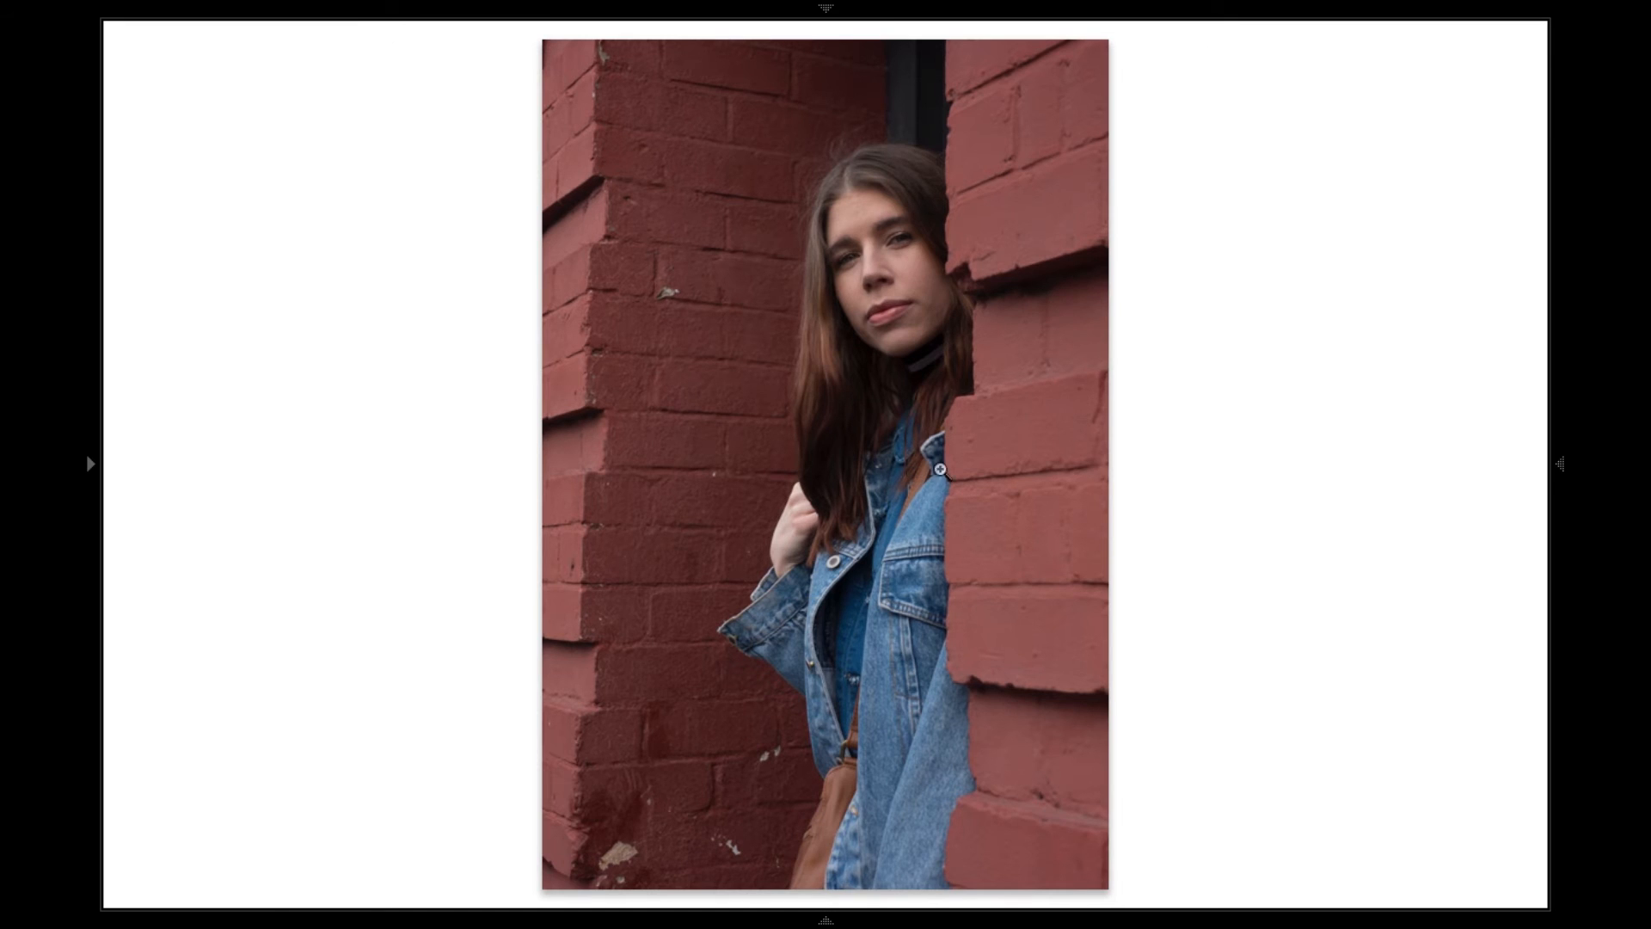
# Filter the photos to 2 stars and higher, and open the first one in the filtered set.
pyautogui.moveTo(1178, 922)
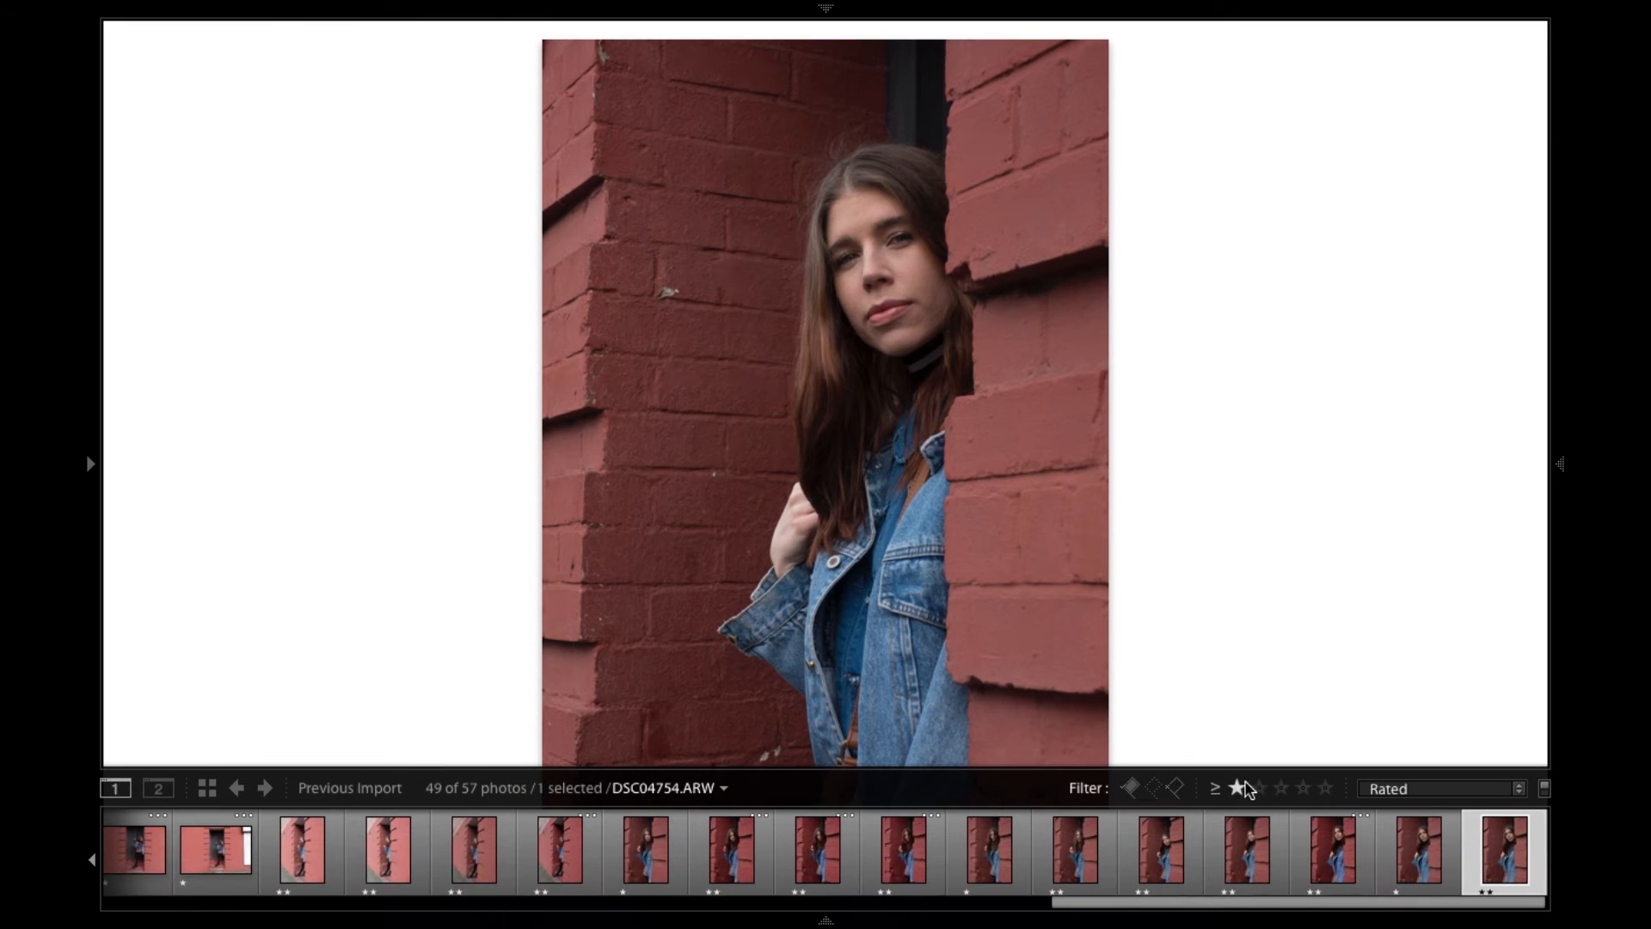
pyautogui.click(1258, 789)
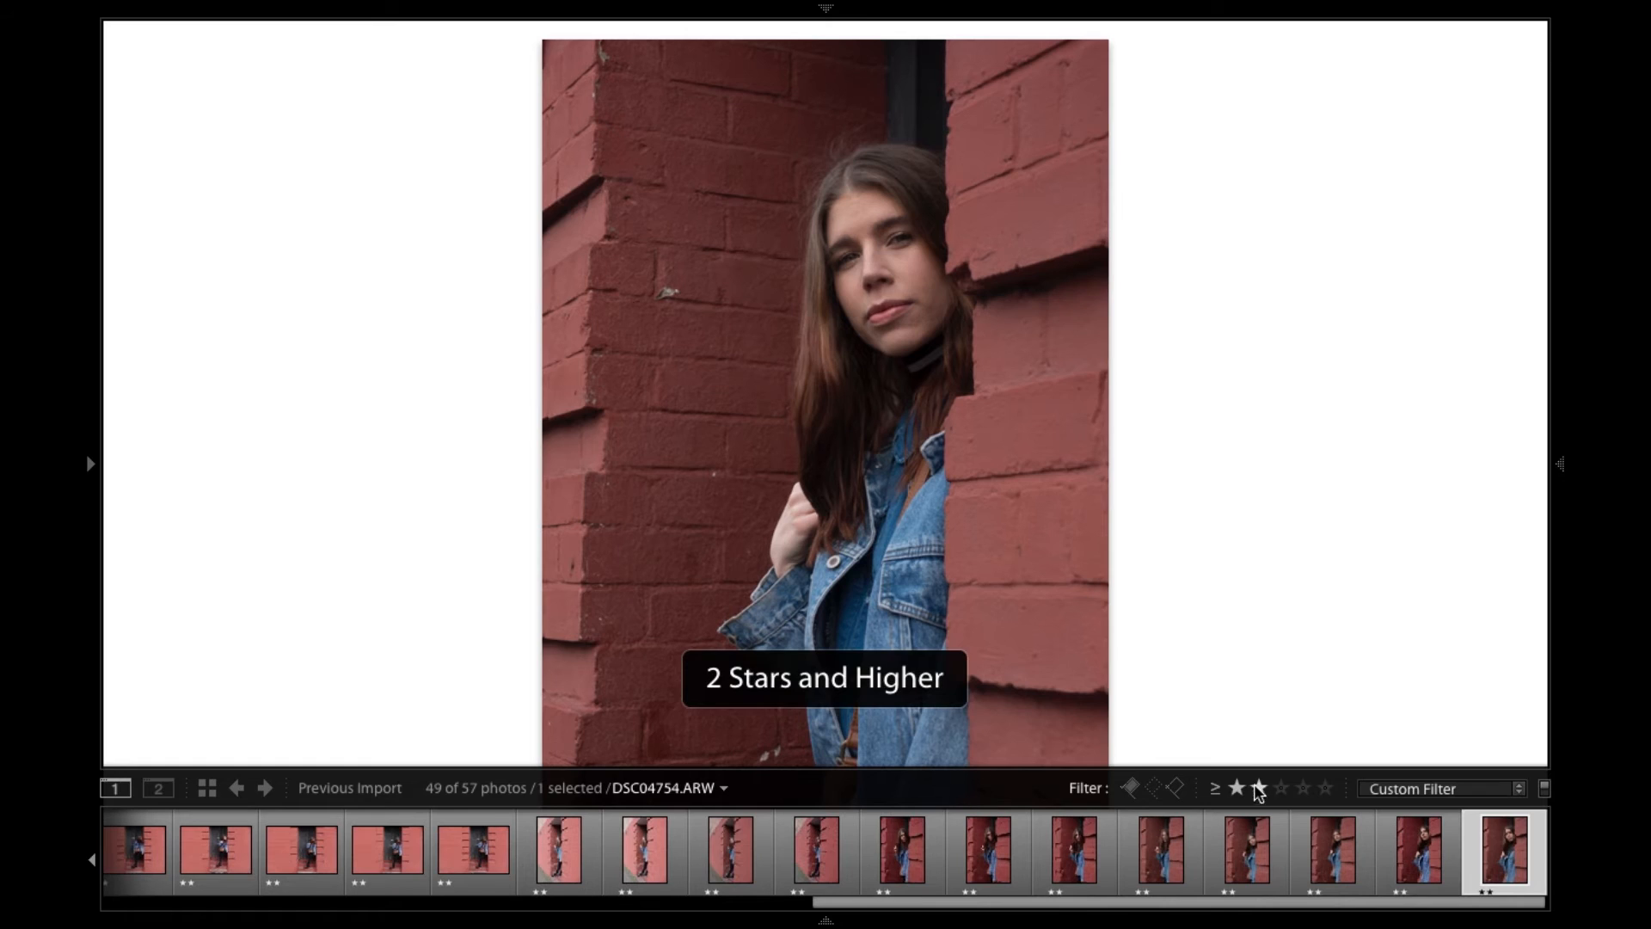
pyautogui.moveTo(1043, 899); pyautogui.dragTo(325, 864)
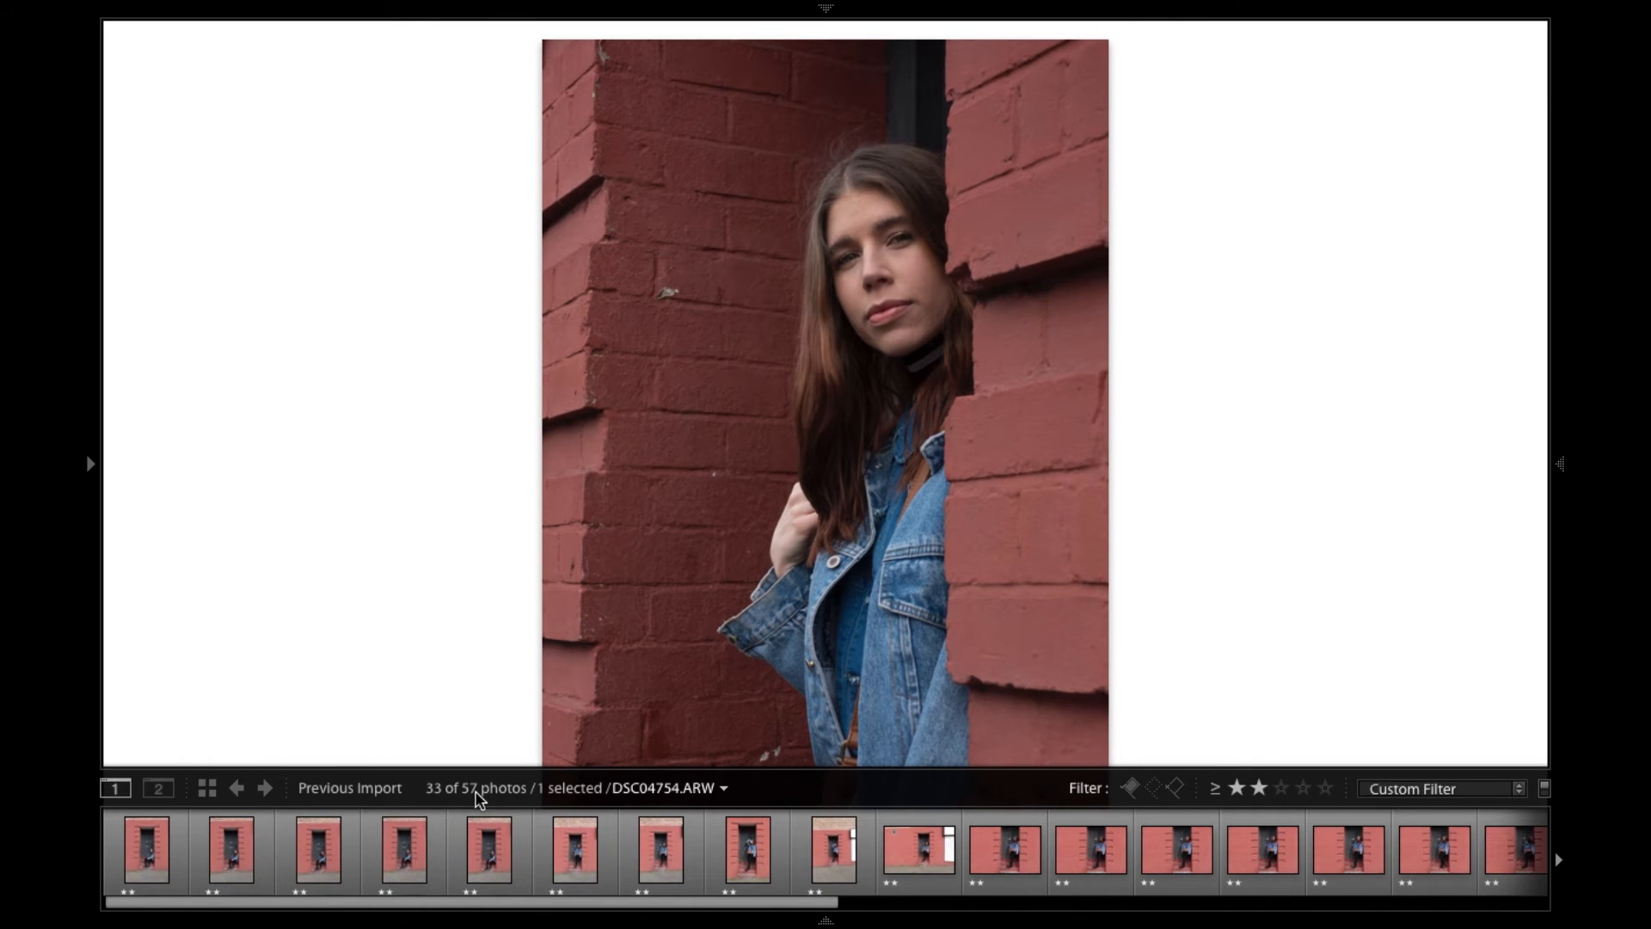
pyautogui.click(137, 856)
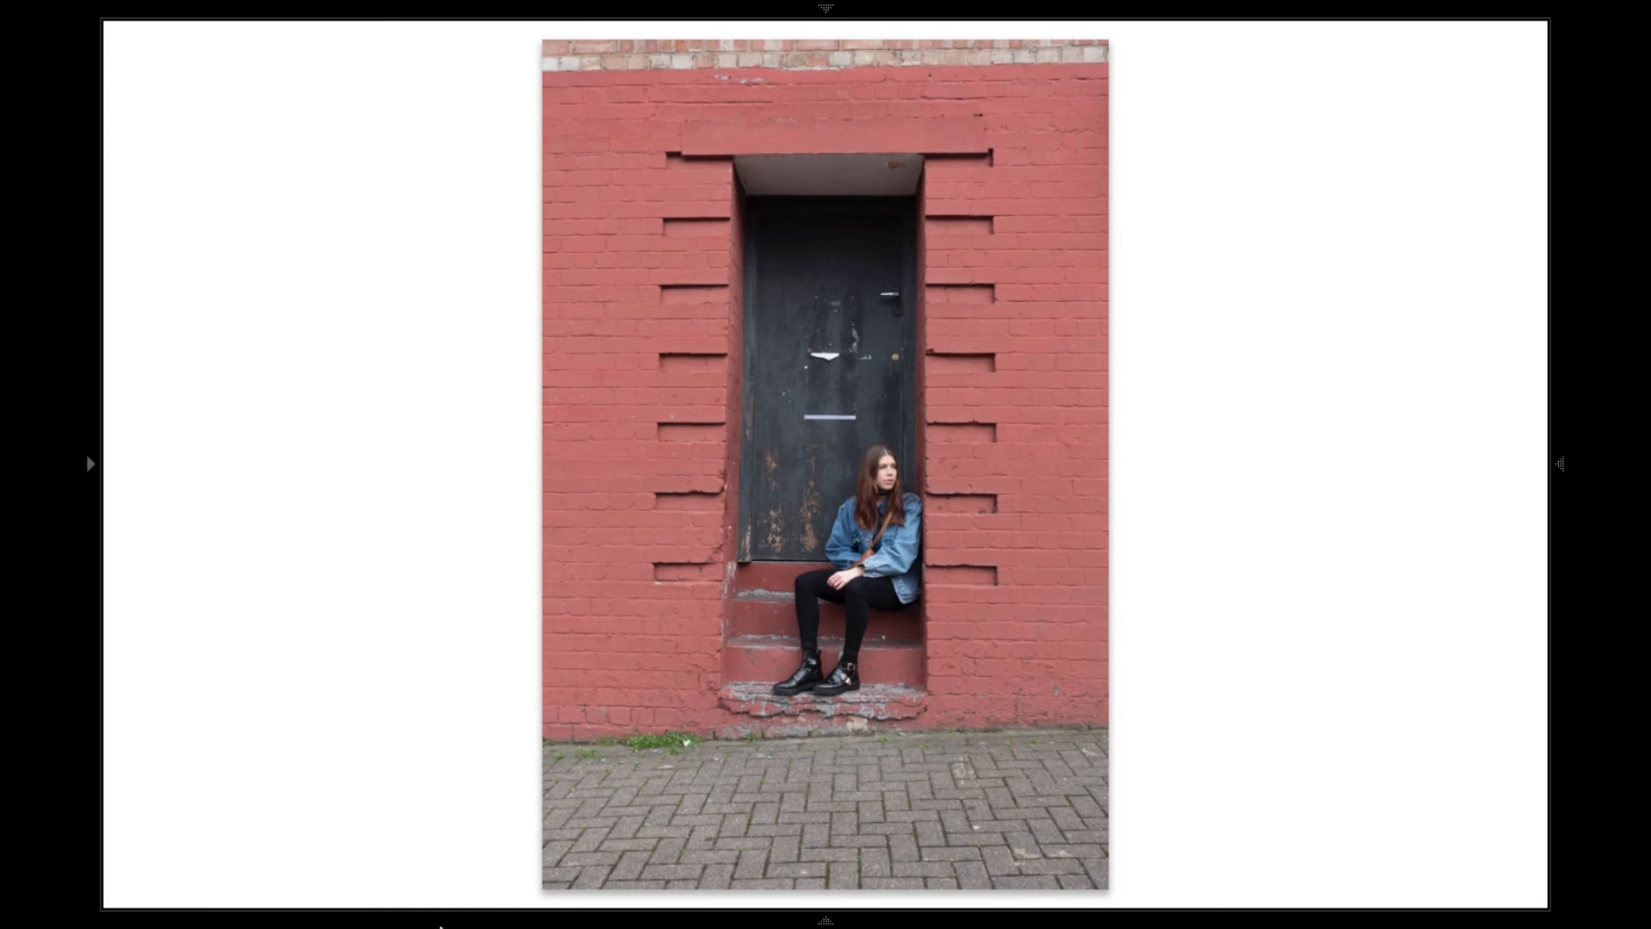
# Compare the seated doorway shots and rate DSC04713.ARW 3 stars.
pyautogui.moveTo(351, 901)
pyautogui.press('Right')
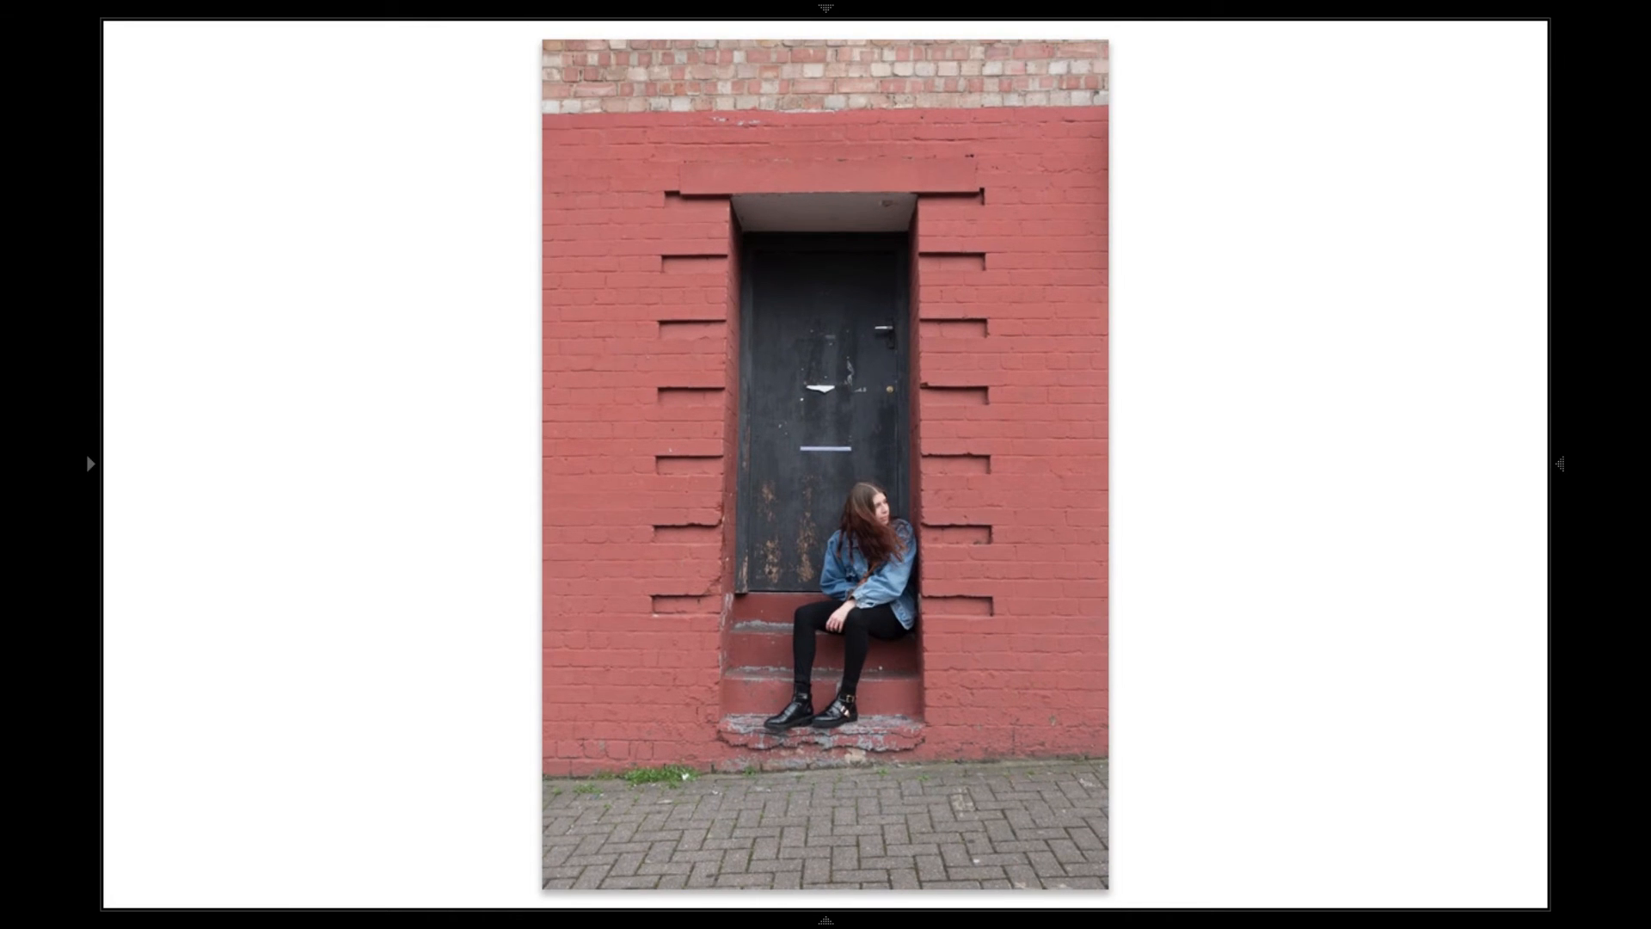
pyautogui.press('Right')
pyautogui.press('Right')
pyautogui.moveTo(968, 896)
pyautogui.press('Right')
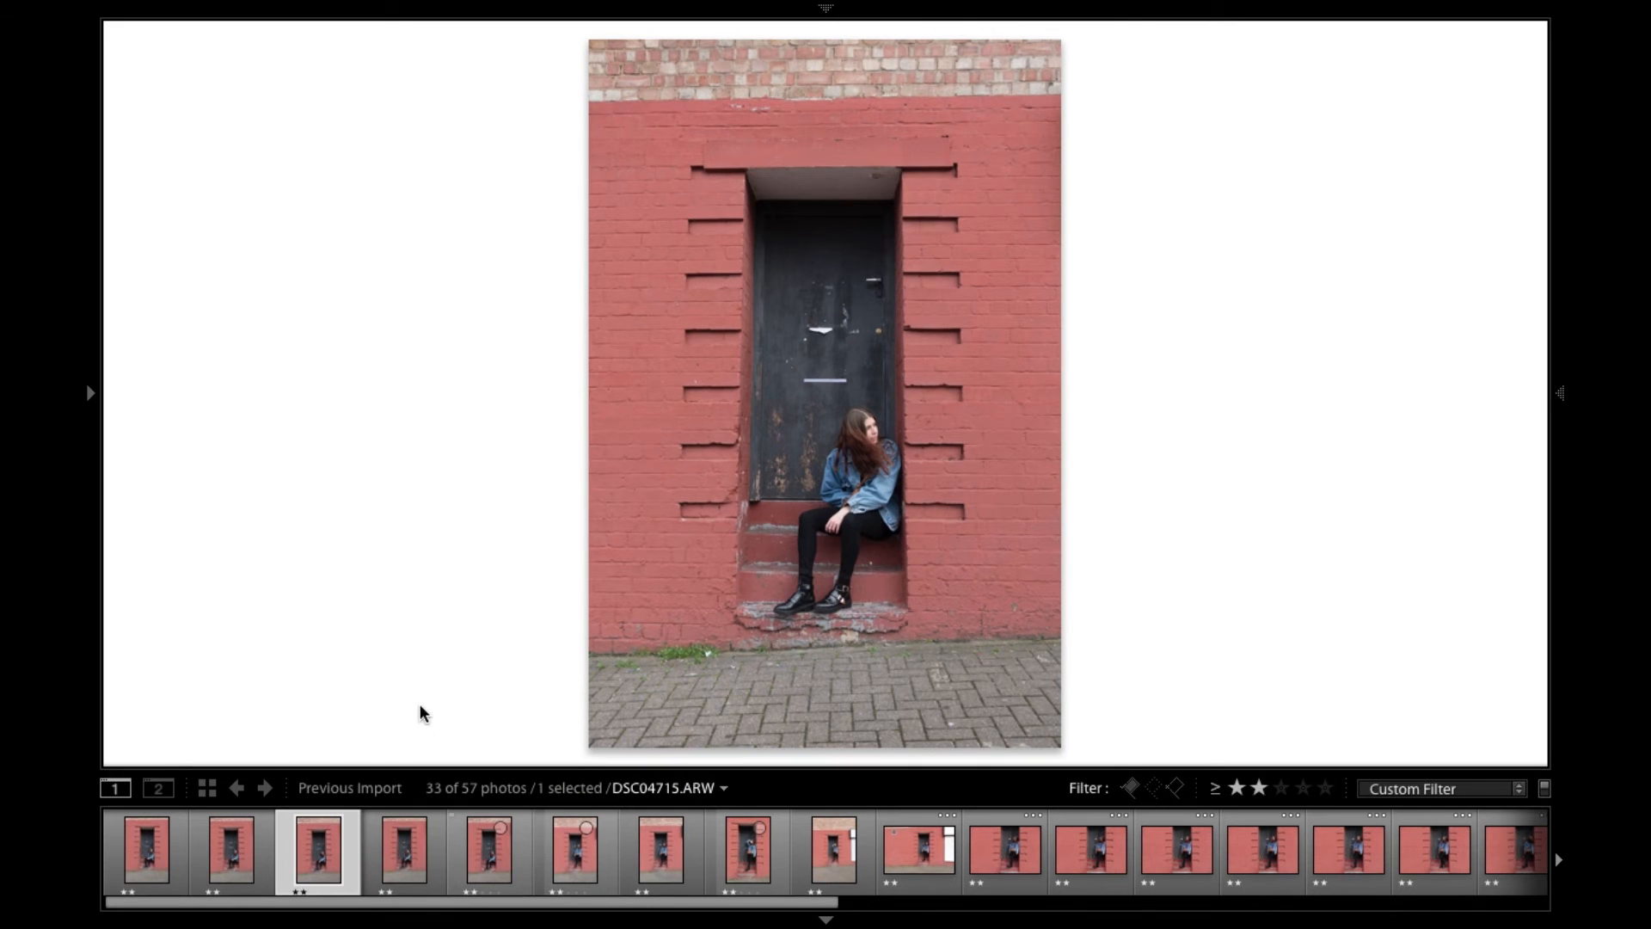
pyautogui.press('Right')
pyautogui.press('Right')
pyautogui.press('Left')
pyautogui.press('Left')
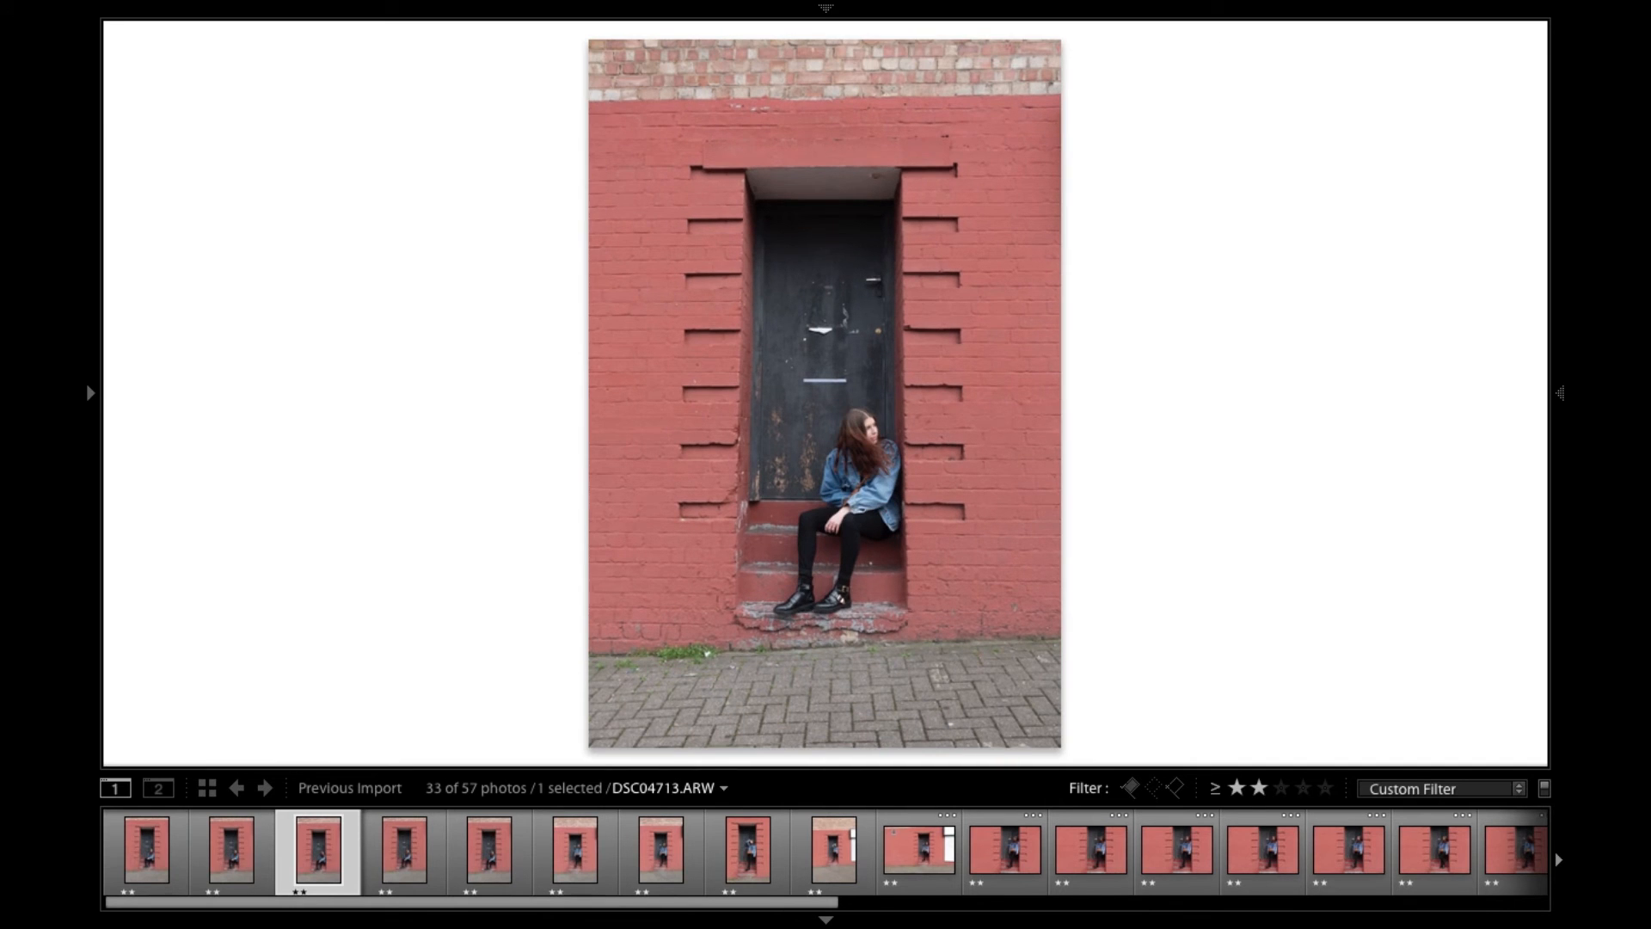
pyautogui.press('3')
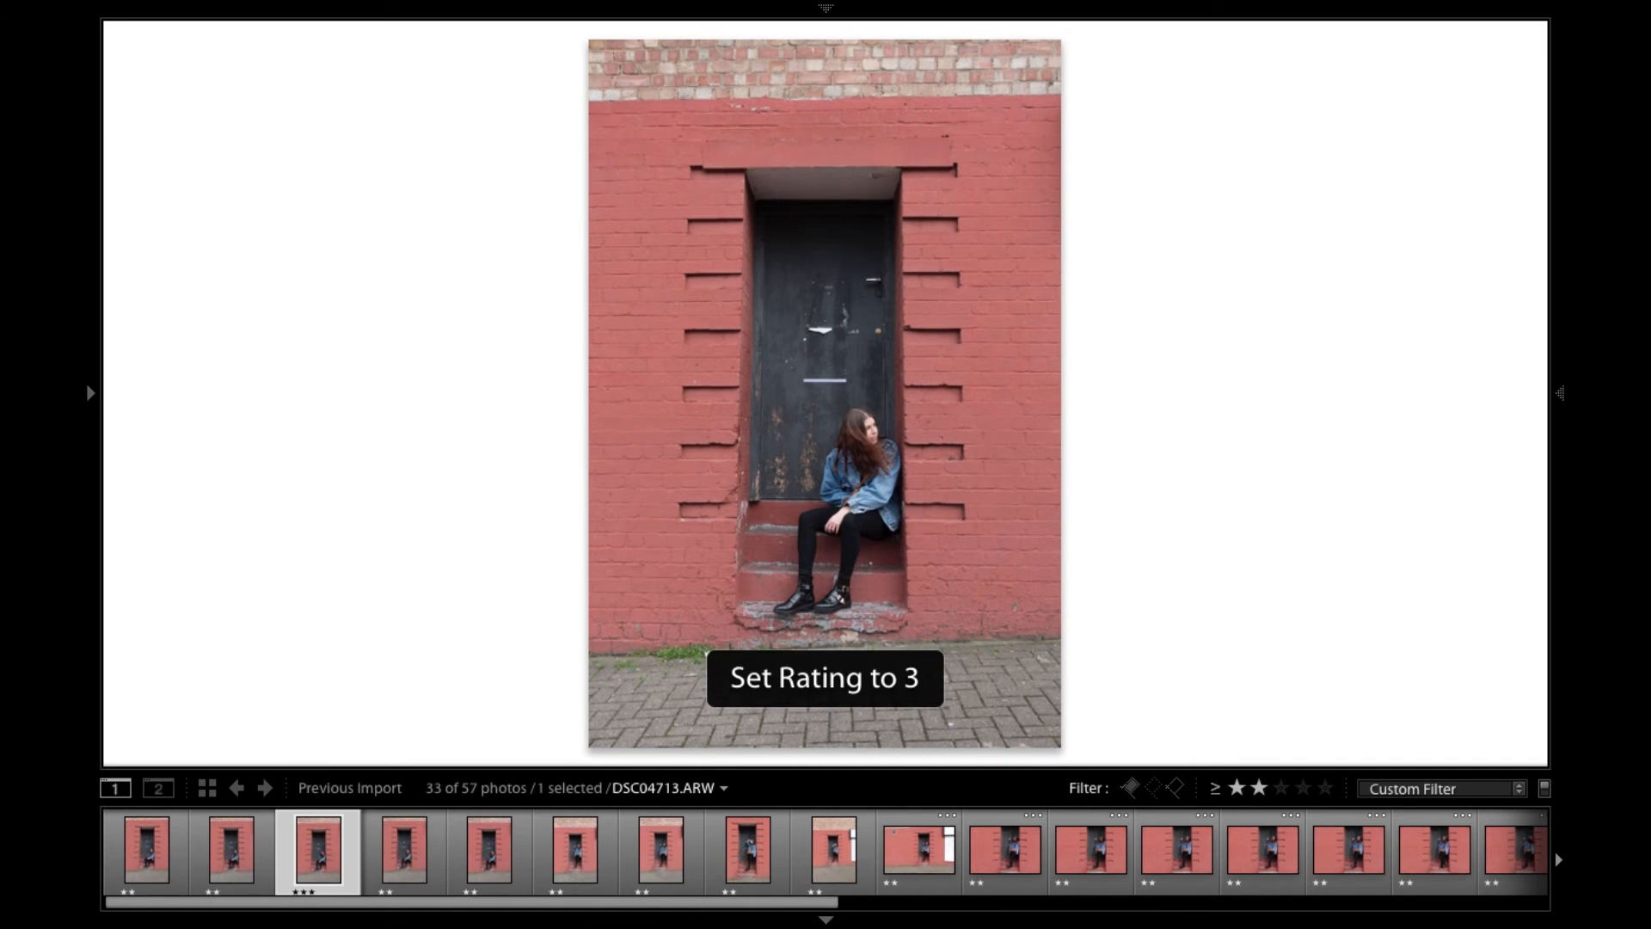
# Compare the portrait-format standing doorway shots against each other and rate the preferred one 3 stars.
pyautogui.press('Right')
pyautogui.press('Right')
pyautogui.press('Right')
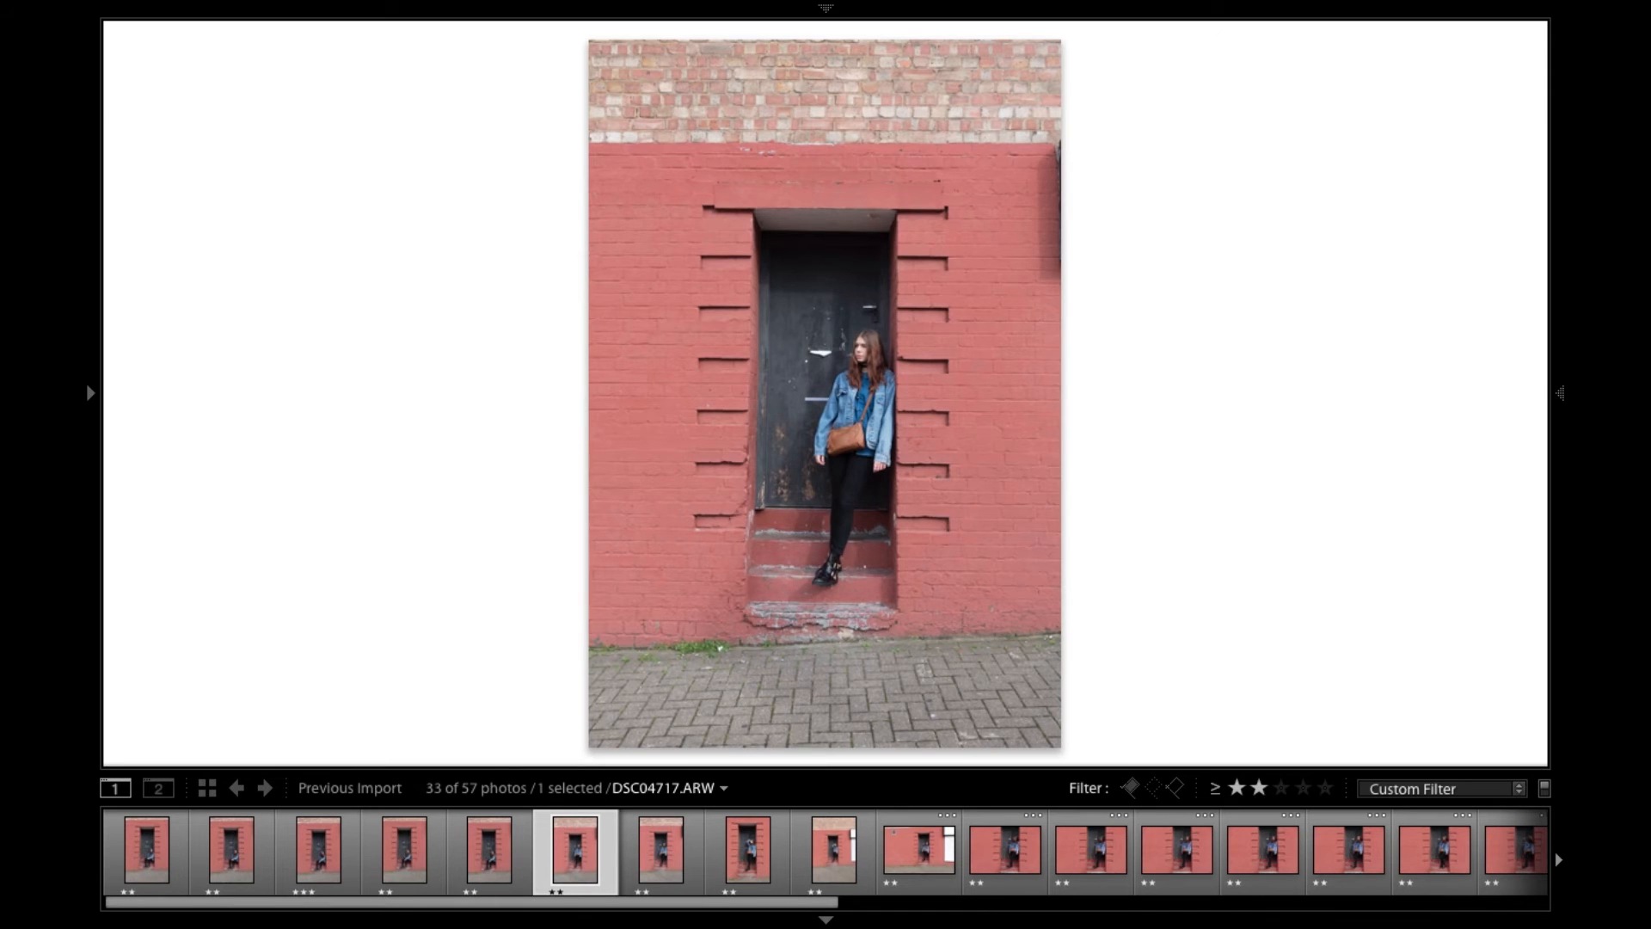
pyautogui.press('Right')
pyautogui.press('Right')
pyautogui.press('Left')
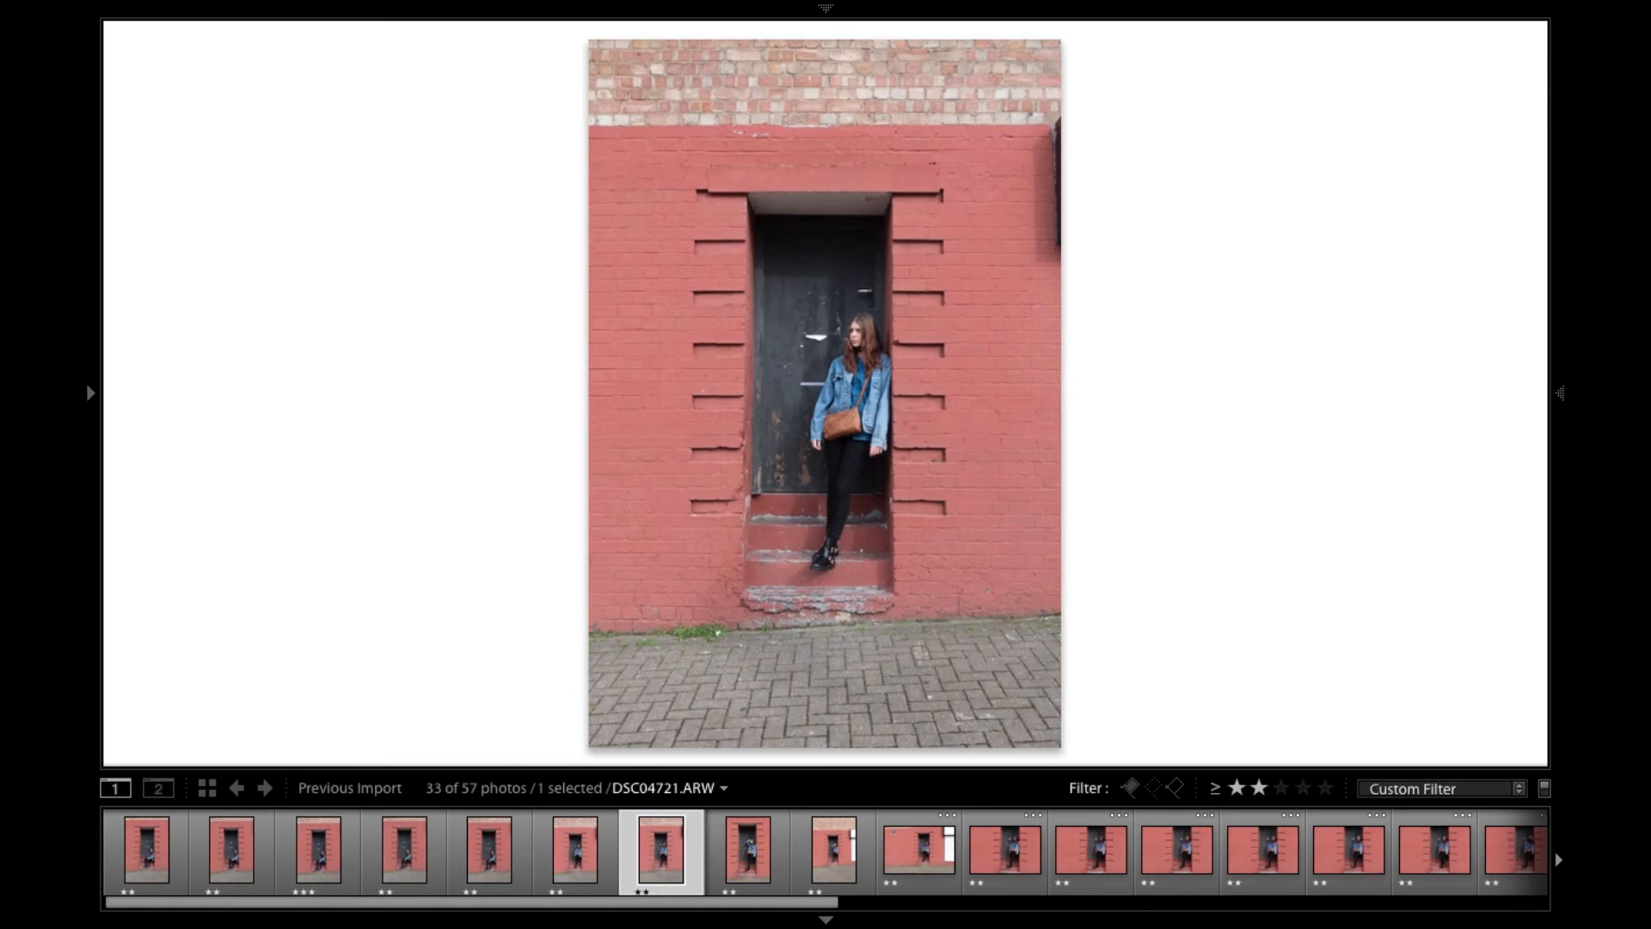
pyautogui.press('Left')
pyautogui.press('Right')
pyautogui.press('Left')
pyautogui.press('Right')
pyautogui.press('Left')
pyautogui.press('Right')
pyautogui.press('Left')
pyautogui.press('Right')
pyautogui.press('3')
pyautogui.press('Left')
pyautogui.press('Right')
pyautogui.press('Left')
pyautogui.press('Right')
# Review the landscape doorway shots and rate the smiling pose, DSC04731.ARW, 3 stars.
pyautogui.press('Right')
pyautogui.press('Right')
pyautogui.press('Right')
pyautogui.press('Right')
pyautogui.press('Right')
pyautogui.press('Right')
pyautogui.press('Right')
pyautogui.press('Right')
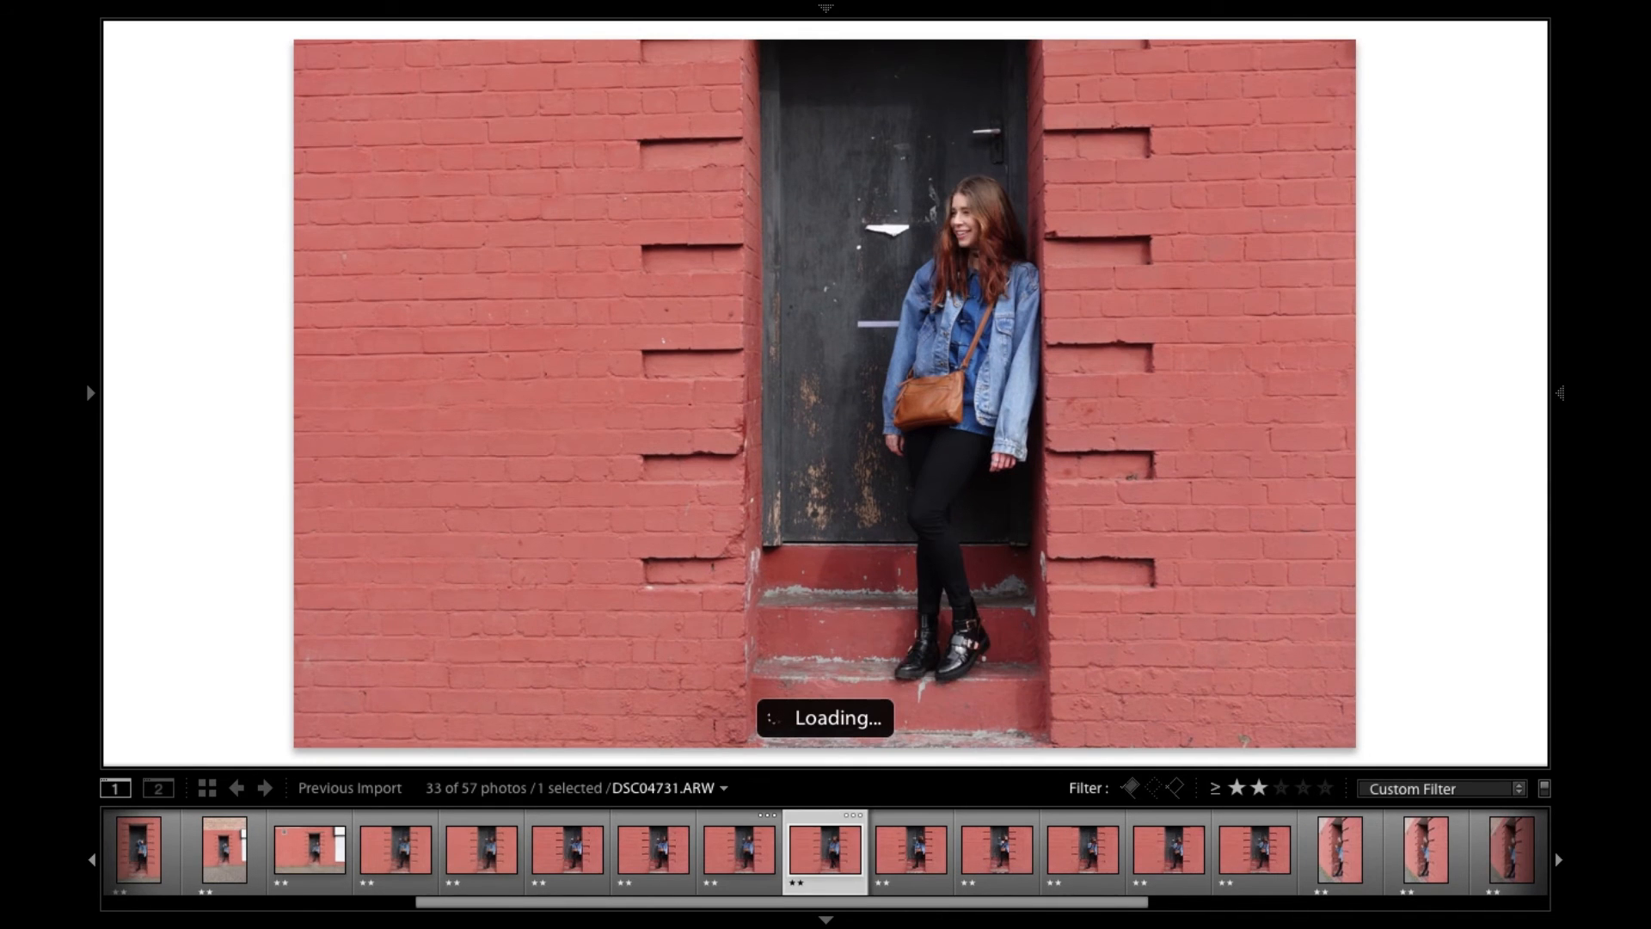
pyautogui.press('Right')
pyautogui.press('Left')
pyautogui.press('Right')
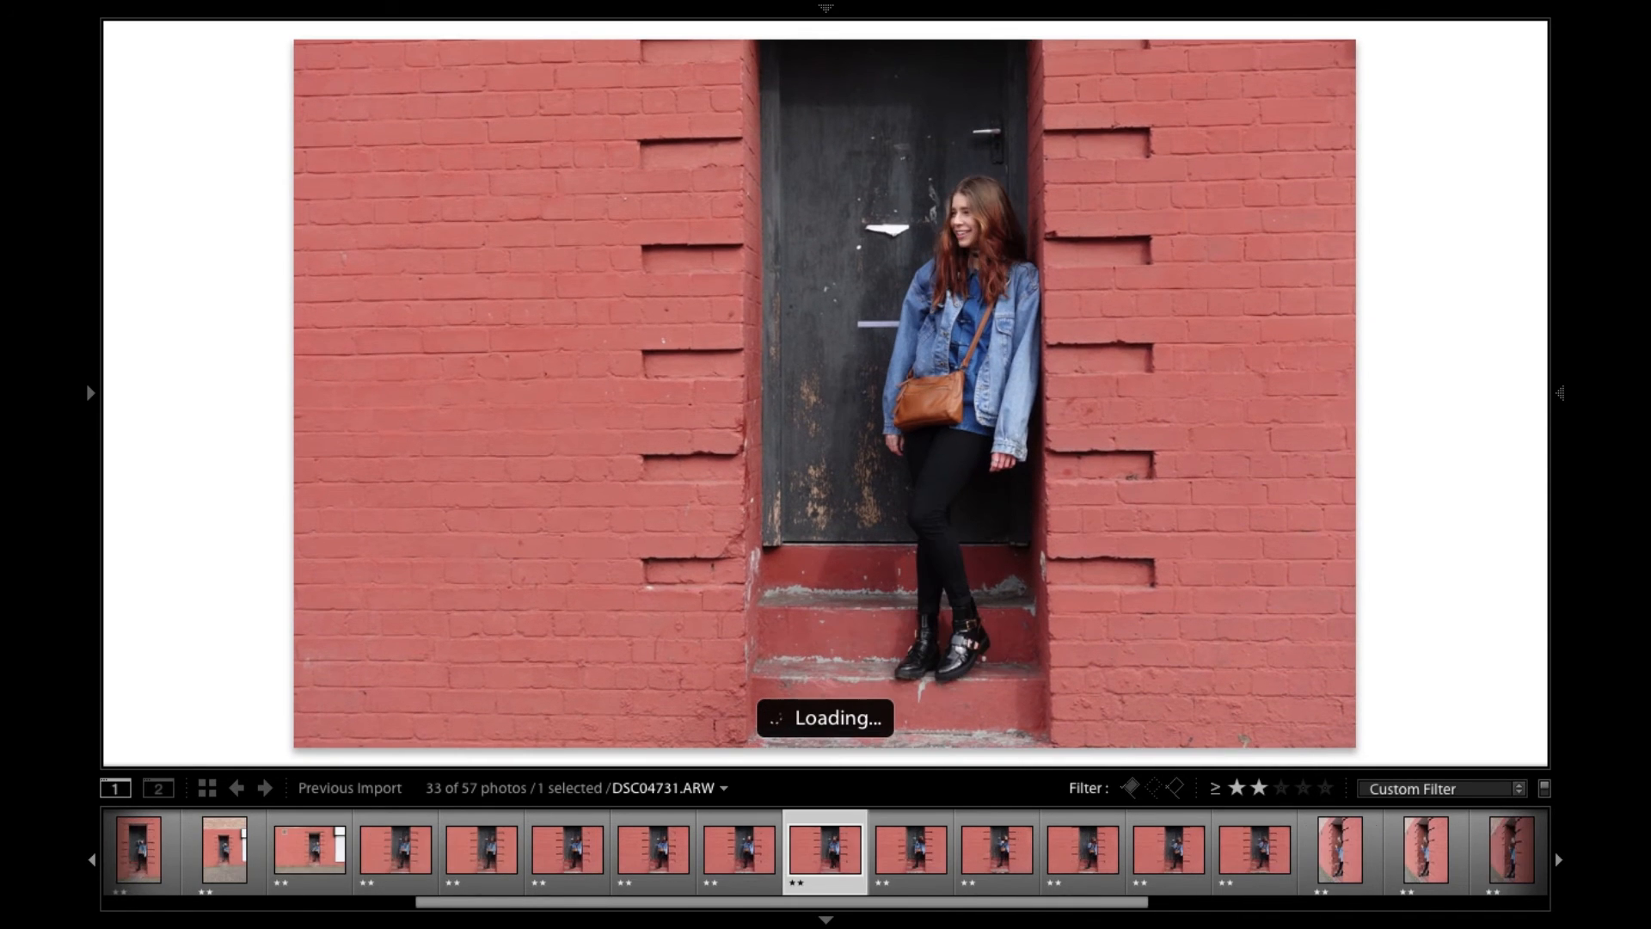
pyautogui.press('3')
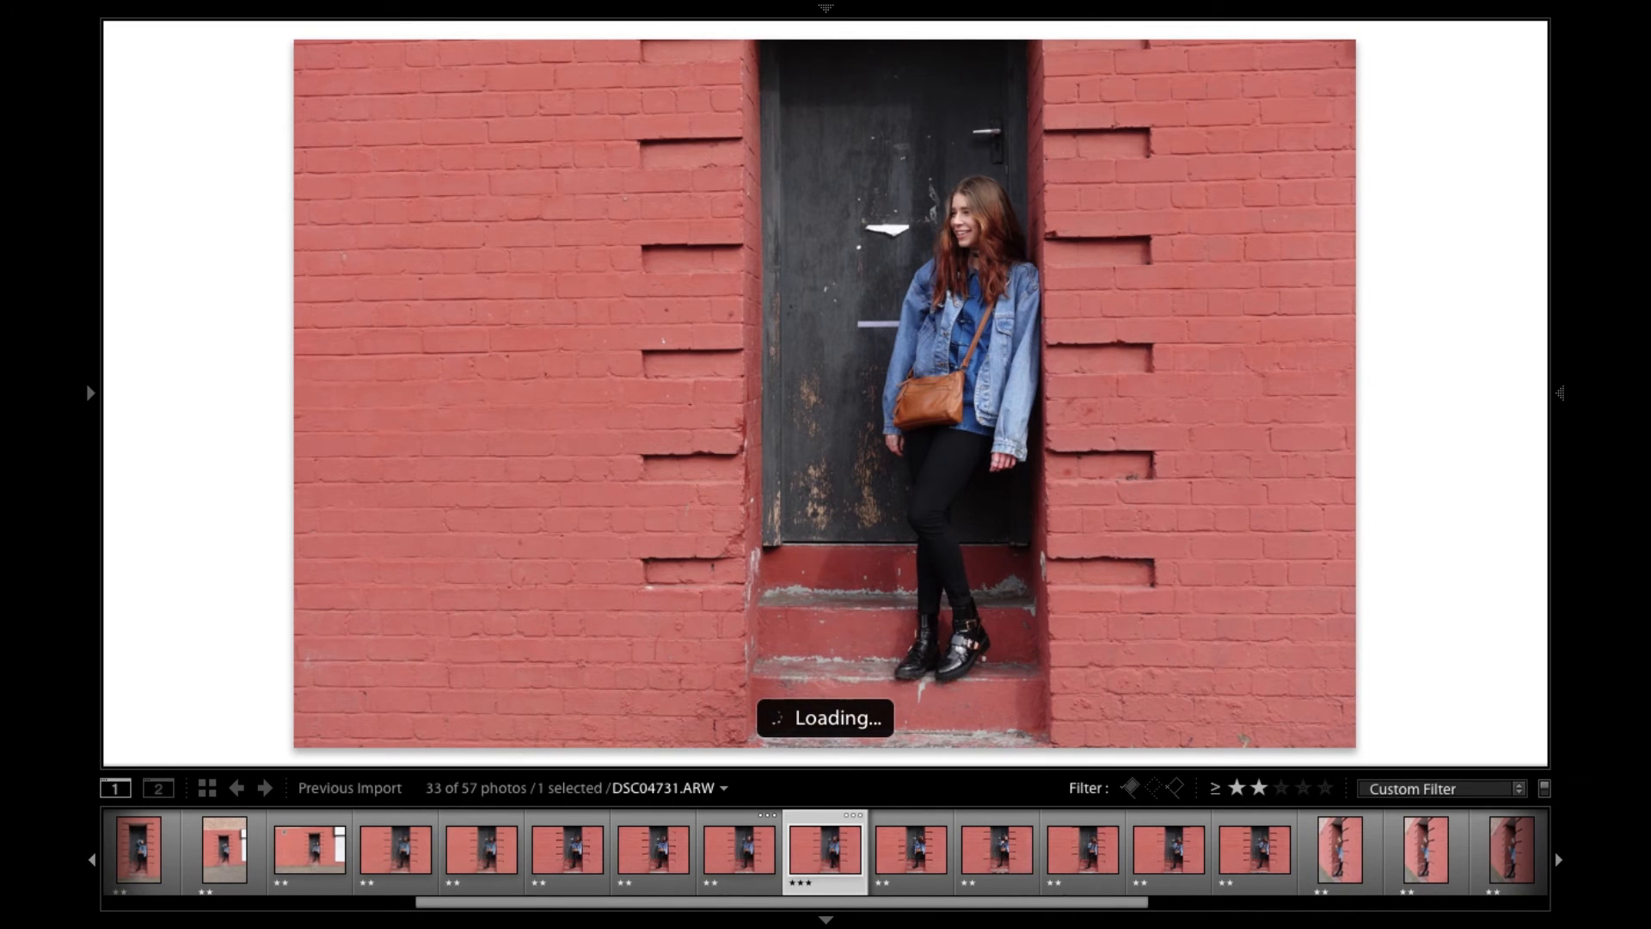
# Rate the landscape shots DSC04732.ARW and DSC04733.ARW, with windblown hair and with one hand raised, 3 stars.
pyautogui.press('Right')
pyautogui.press('Right')
pyautogui.press('Left')
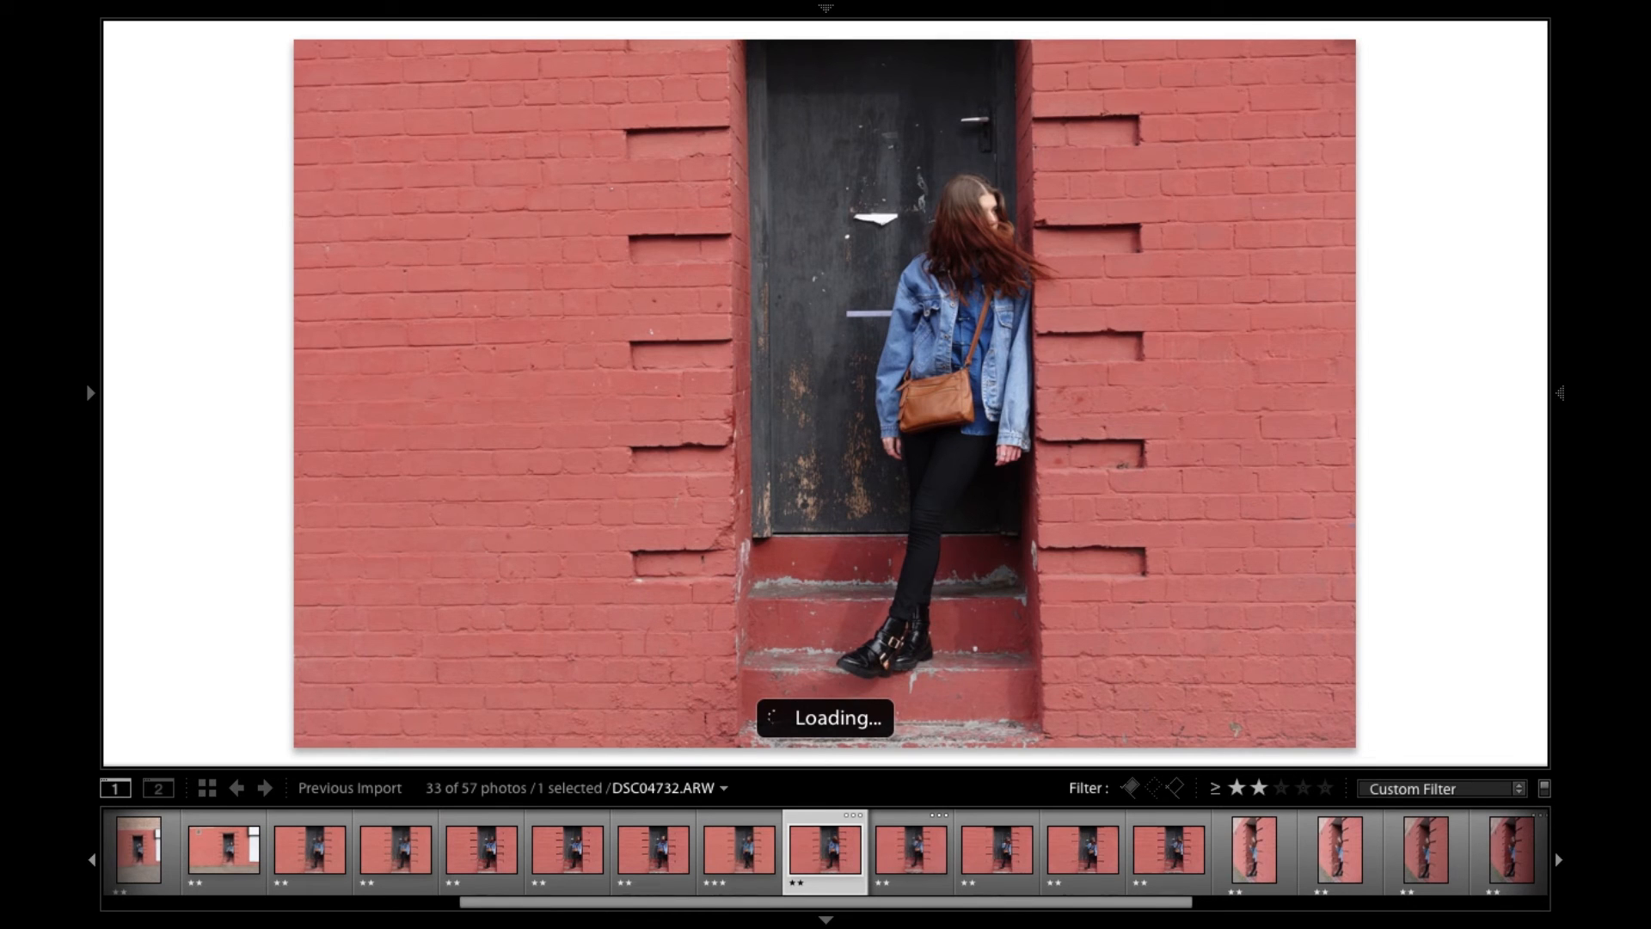
pyautogui.press('3')
pyautogui.press('Right')
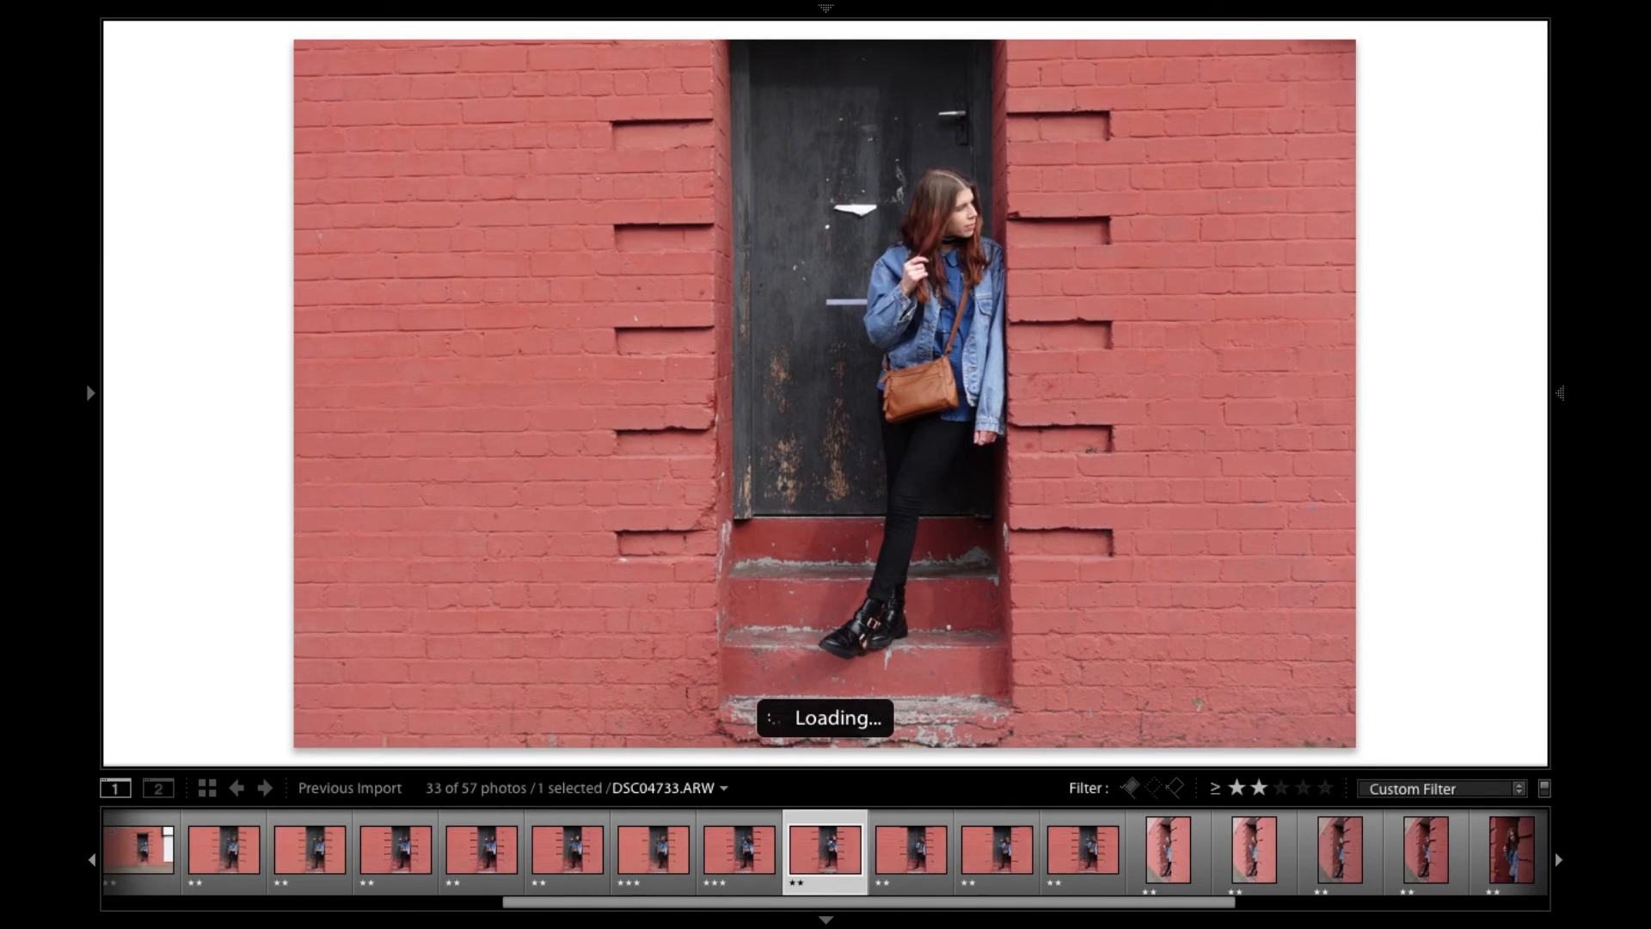
pyautogui.press('3')
# Review the angled full-length shots along the red wall and rate the preferred one 3 stars.
pyautogui.press('Right')
pyautogui.press('Right')
pyautogui.press('Right')
pyautogui.press('Right')
pyautogui.press('Right')
pyautogui.press('Left')
pyautogui.press('Right')
pyautogui.press('3')
# Review the close-up portraits leaning out from the red wall and rate the two best hand-in-hair poses 3 stars.
pyautogui.press('Right')
pyautogui.press('Right')
pyautogui.press('Right')
pyautogui.press('Right')
pyautogui.press('Right')
pyautogui.press('Right')
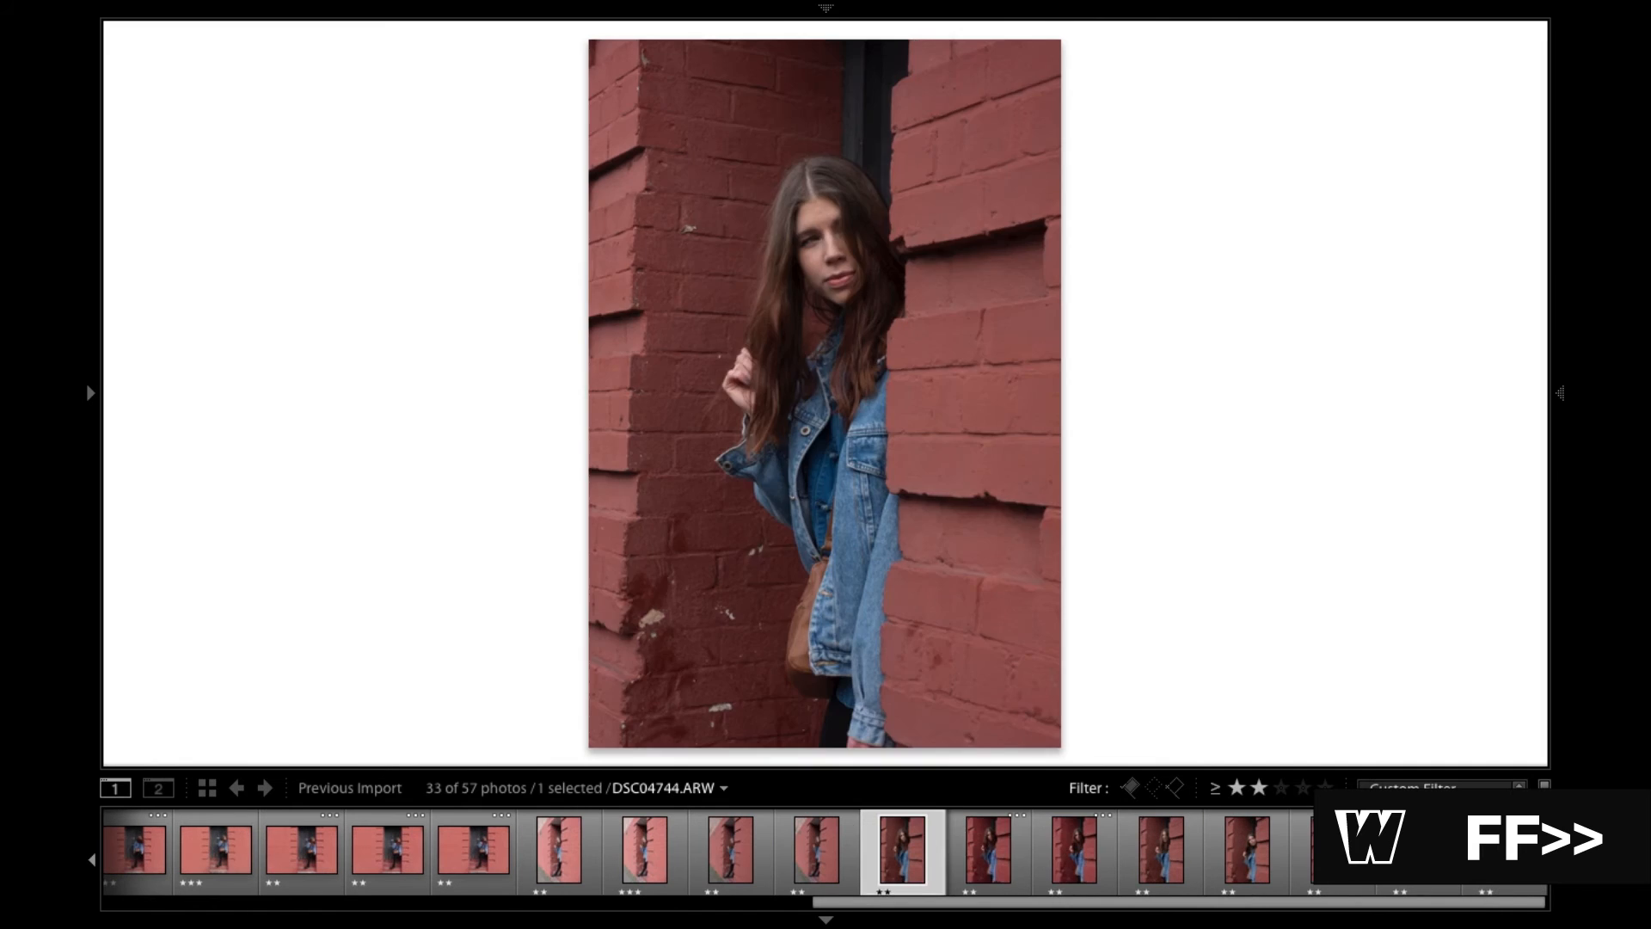
pyautogui.press('3')
pyautogui.press('Right')
pyautogui.press('Right')
pyautogui.press('Left')
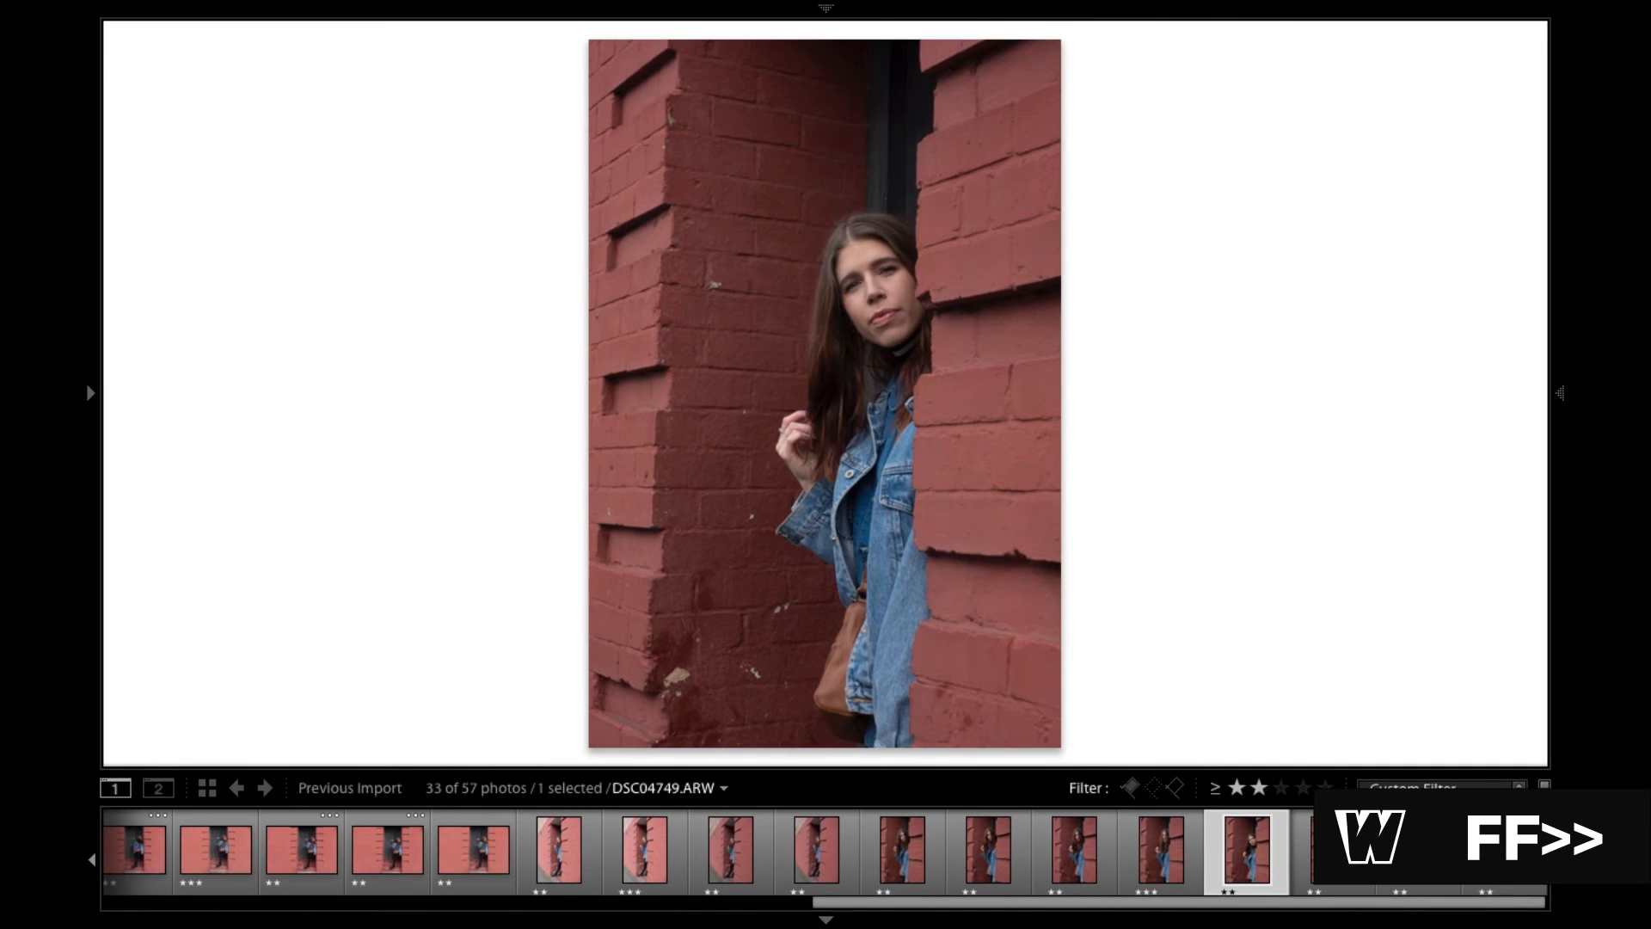
pyautogui.press('3')
# Compare the last close-up portraits and rate the final one, DSC04754.ARW, 3 stars.
pyautogui.press('Right')
pyautogui.press('Right')
pyautogui.press('Left')
pyautogui.press('Right')
pyautogui.press('Left')
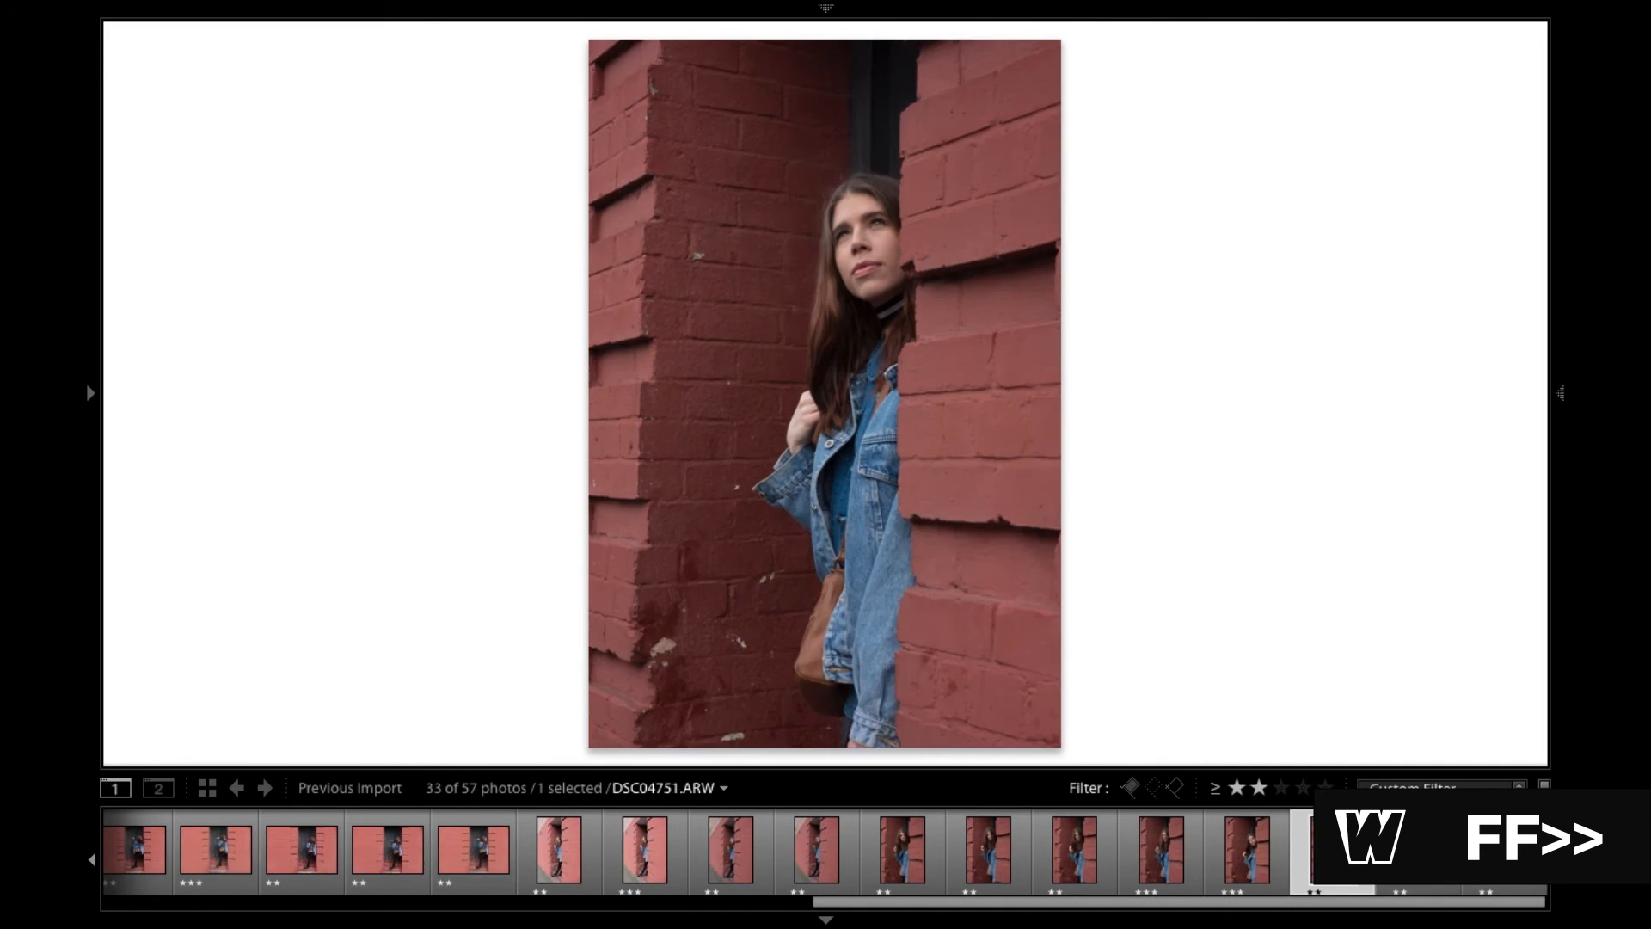
pyautogui.press('Right')
pyautogui.press('Right')
pyautogui.press('3')
# Filter the photos to 3 stars and higher, and open the first one, the seated doorway shot.
pyautogui.click(1281, 788)
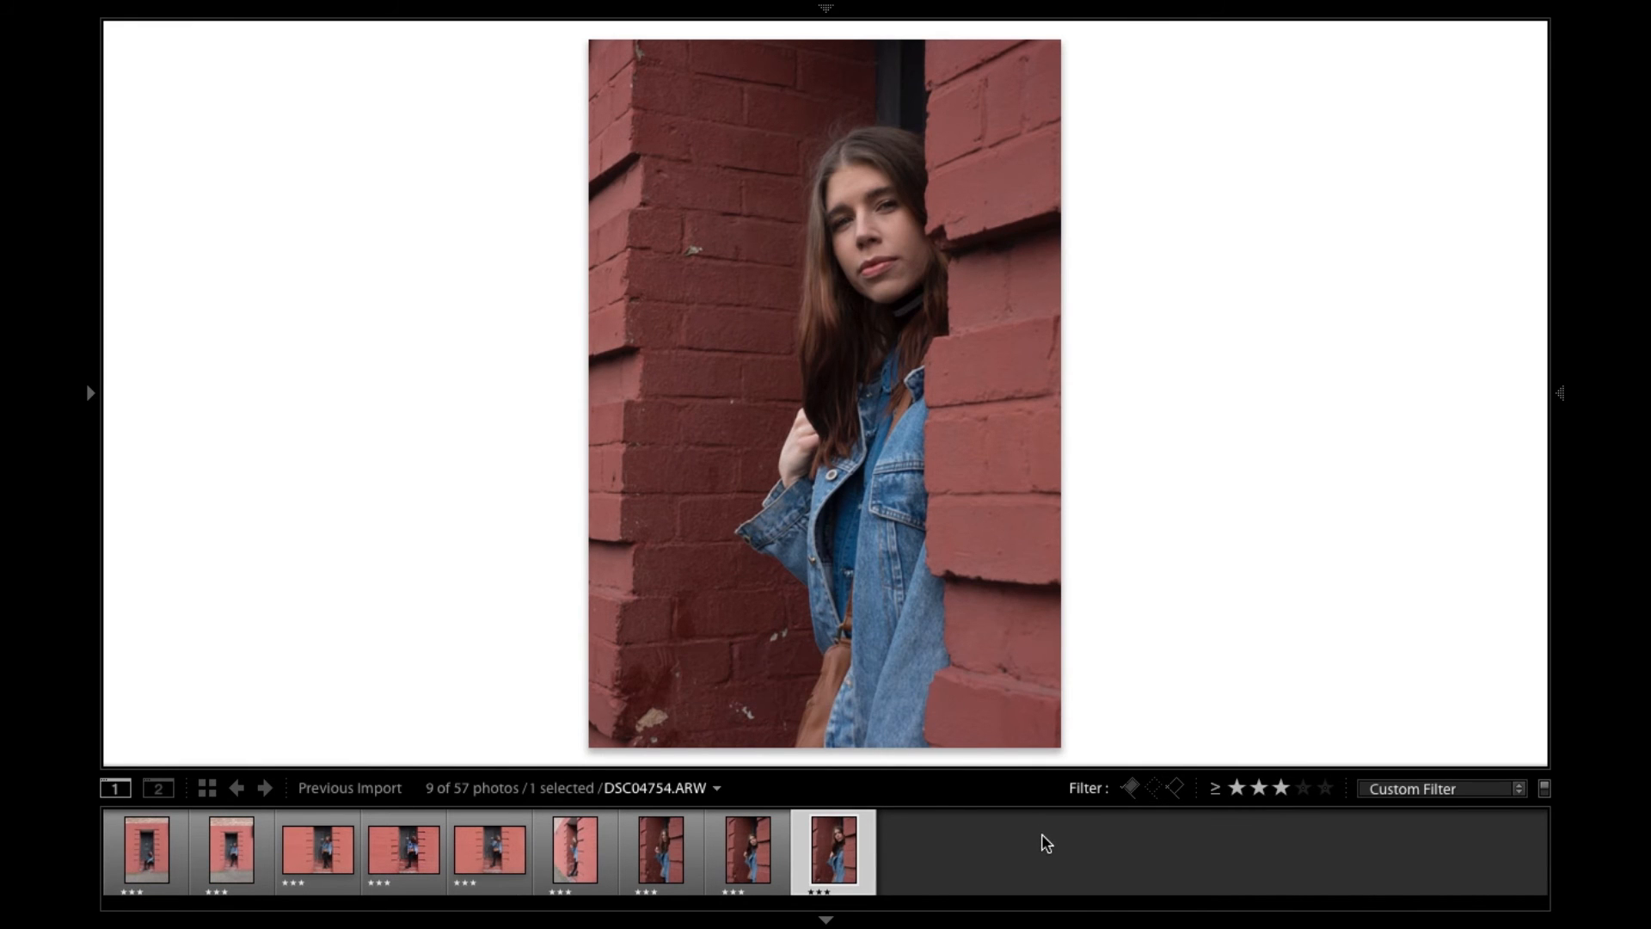
pyautogui.click(146, 850)
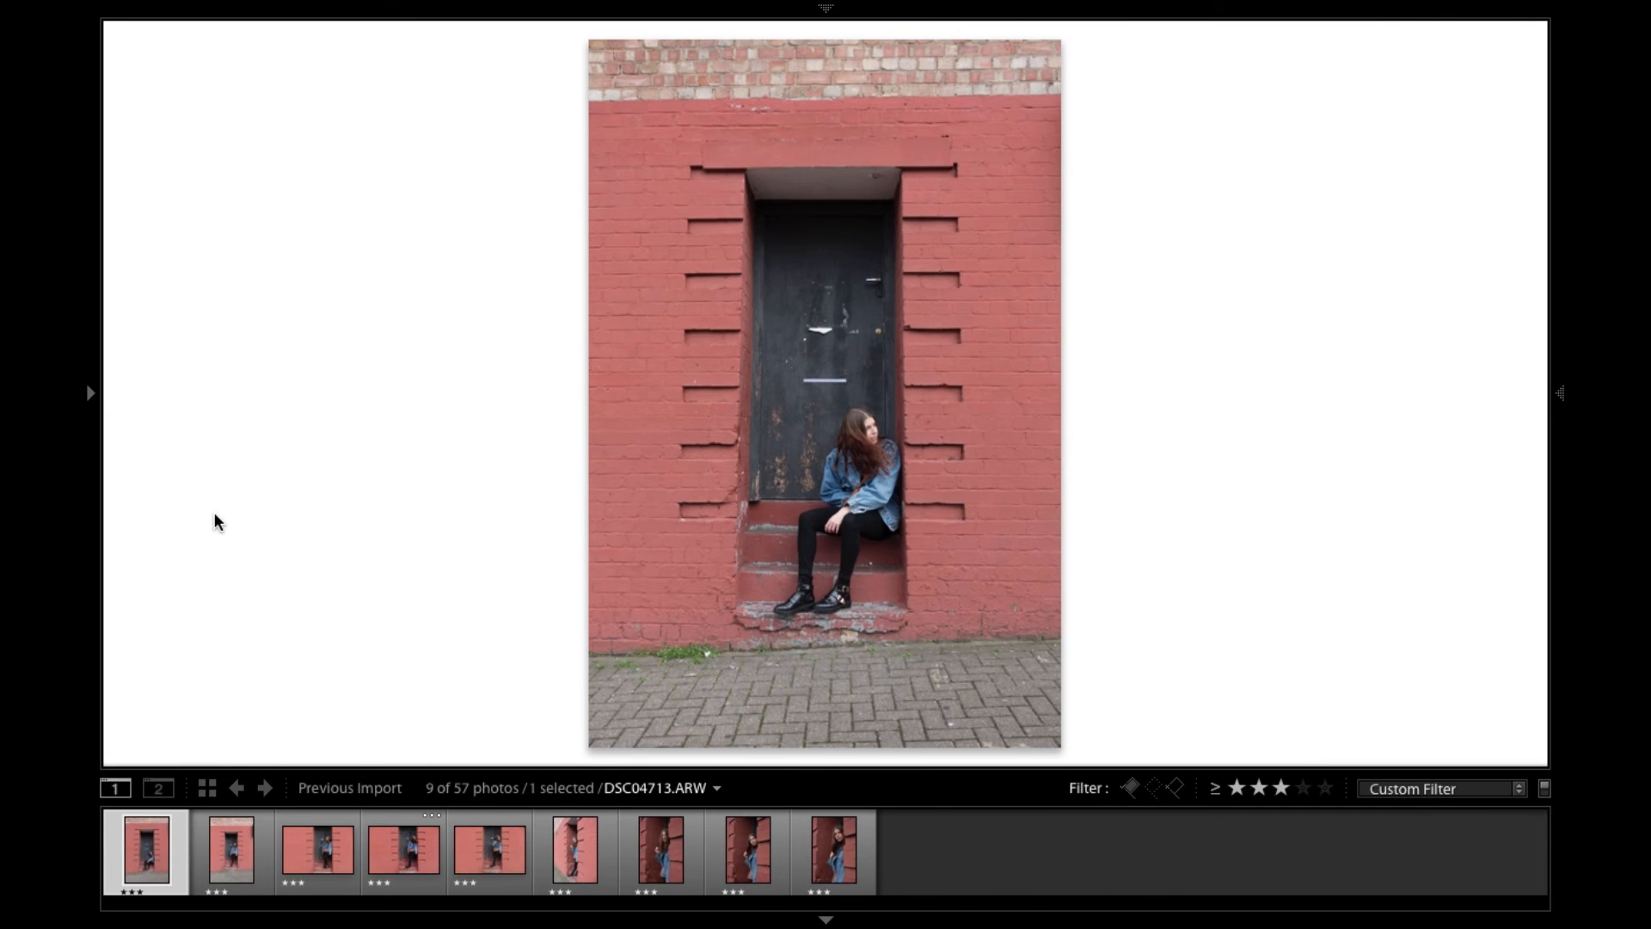
# Compare the seated doorway shot with the full-length standing doorway shot by switching back and forth between them.
pyautogui.press('Right')
pyautogui.press('Left')
pyautogui.press('Right')
pyautogui.press('Left')
pyautogui.press('Right')
pyautogui.press('Left')
pyautogui.press('Right')
pyautogui.press('Left')
pyautogui.press('Right')
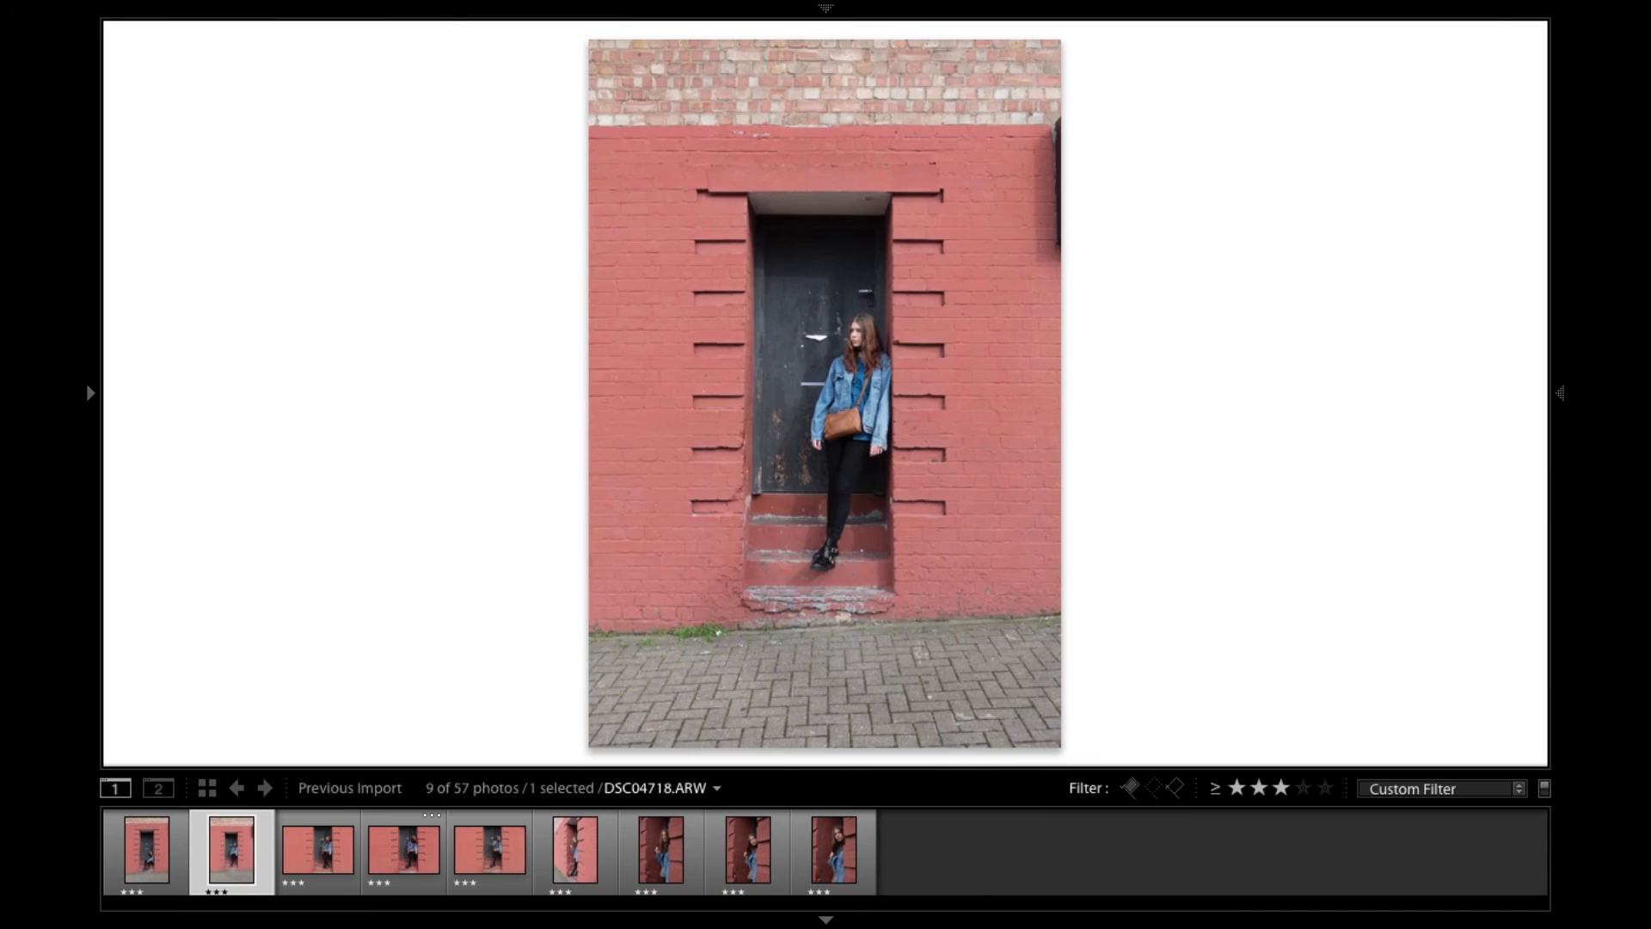
# Look through the remaining 3-star photos up to the final close-up portrait and return to the first photo.
pyautogui.press('Right')
pyautogui.press('Right')
pyautogui.press('Right')
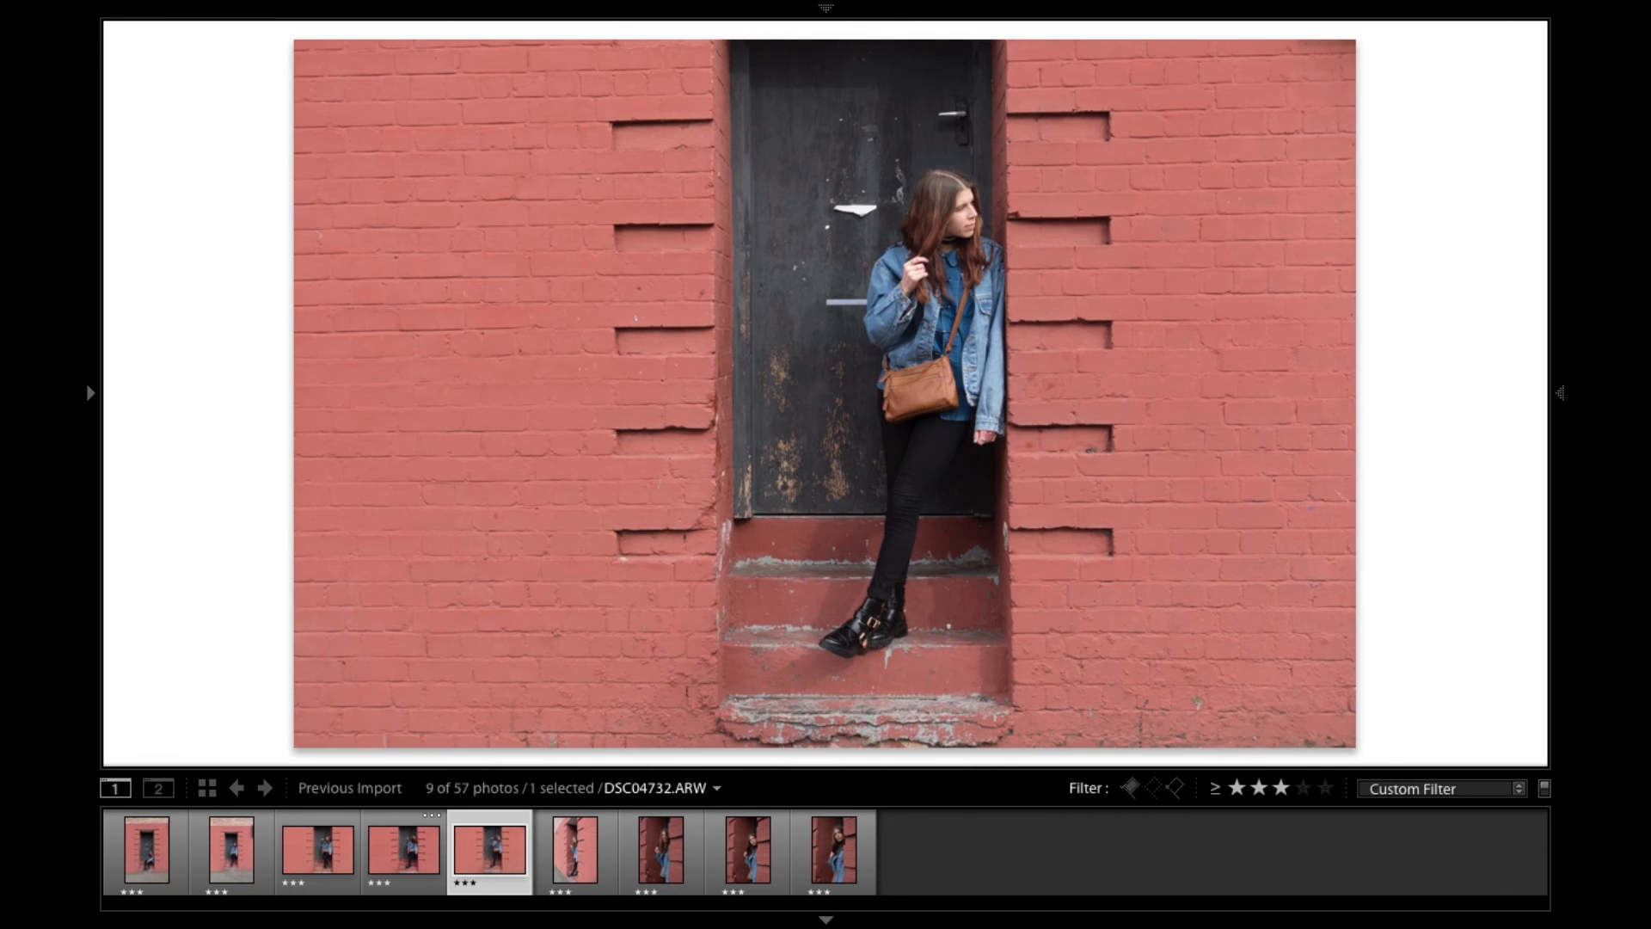
pyautogui.press('Right')
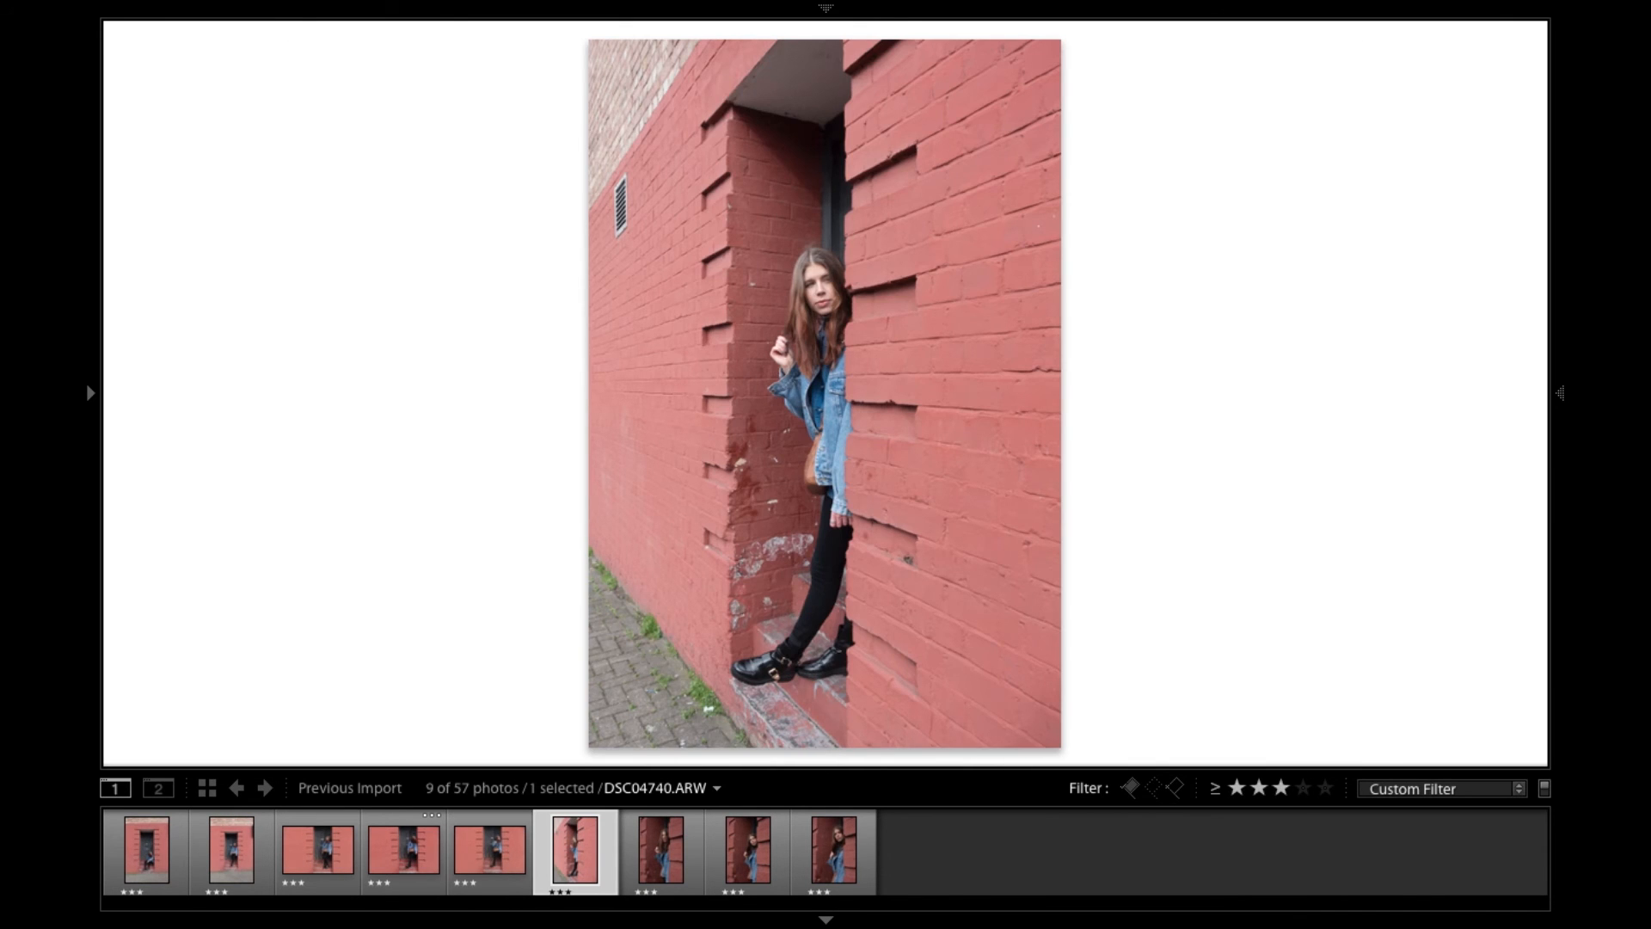
pyautogui.press('Right')
pyautogui.press('Right')
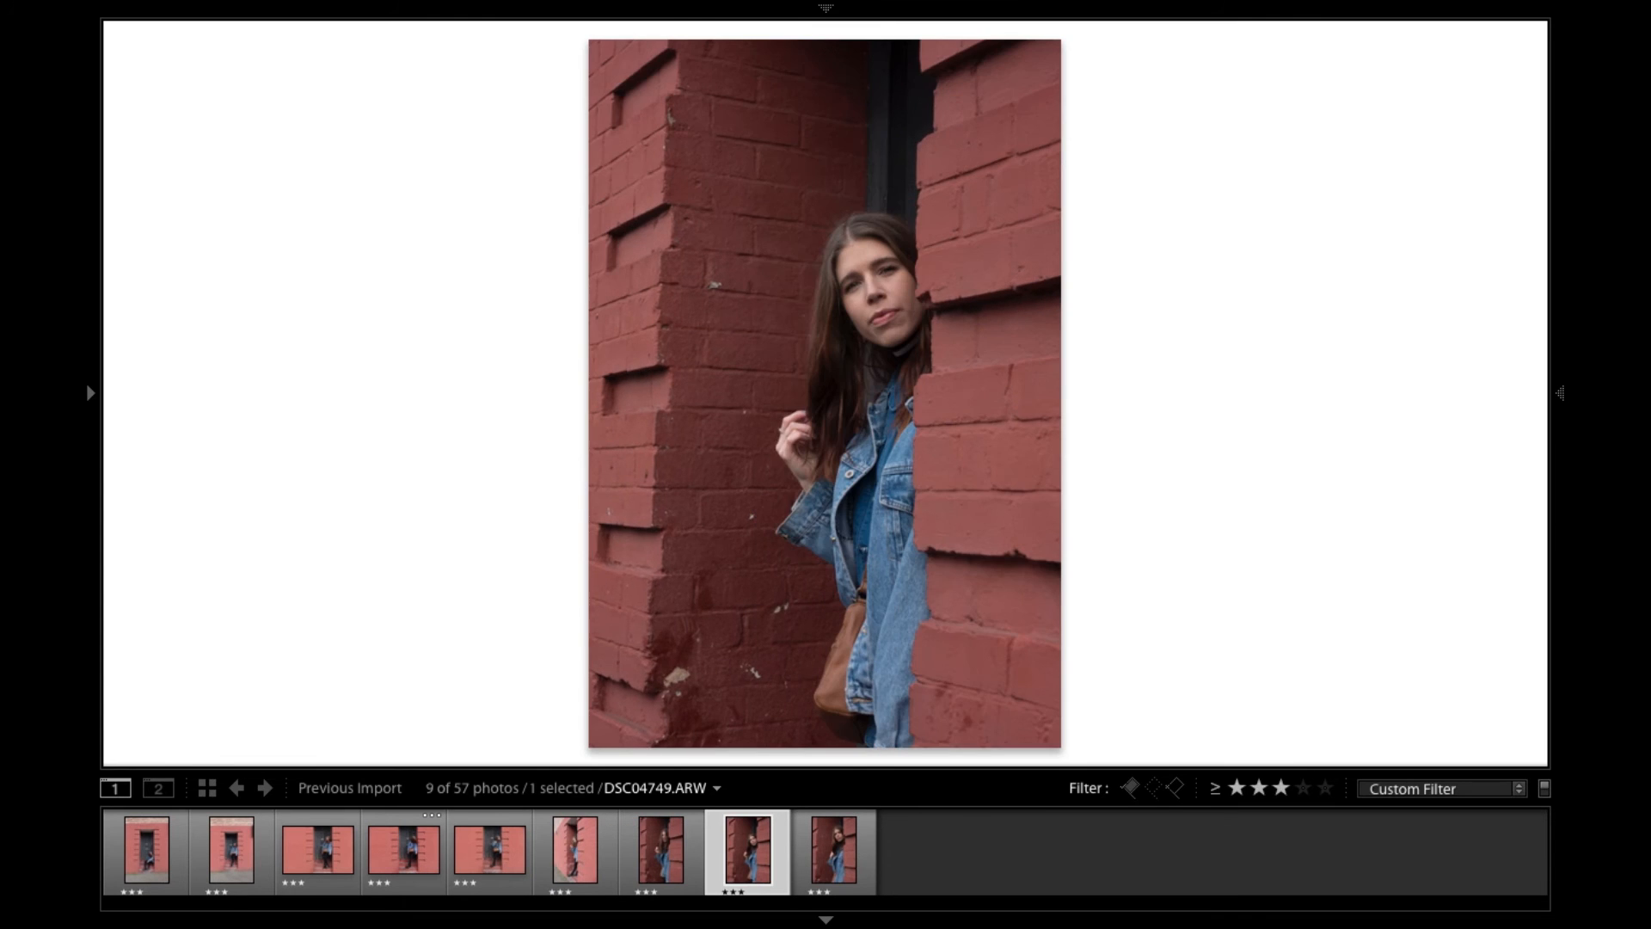
pyautogui.press('Right')
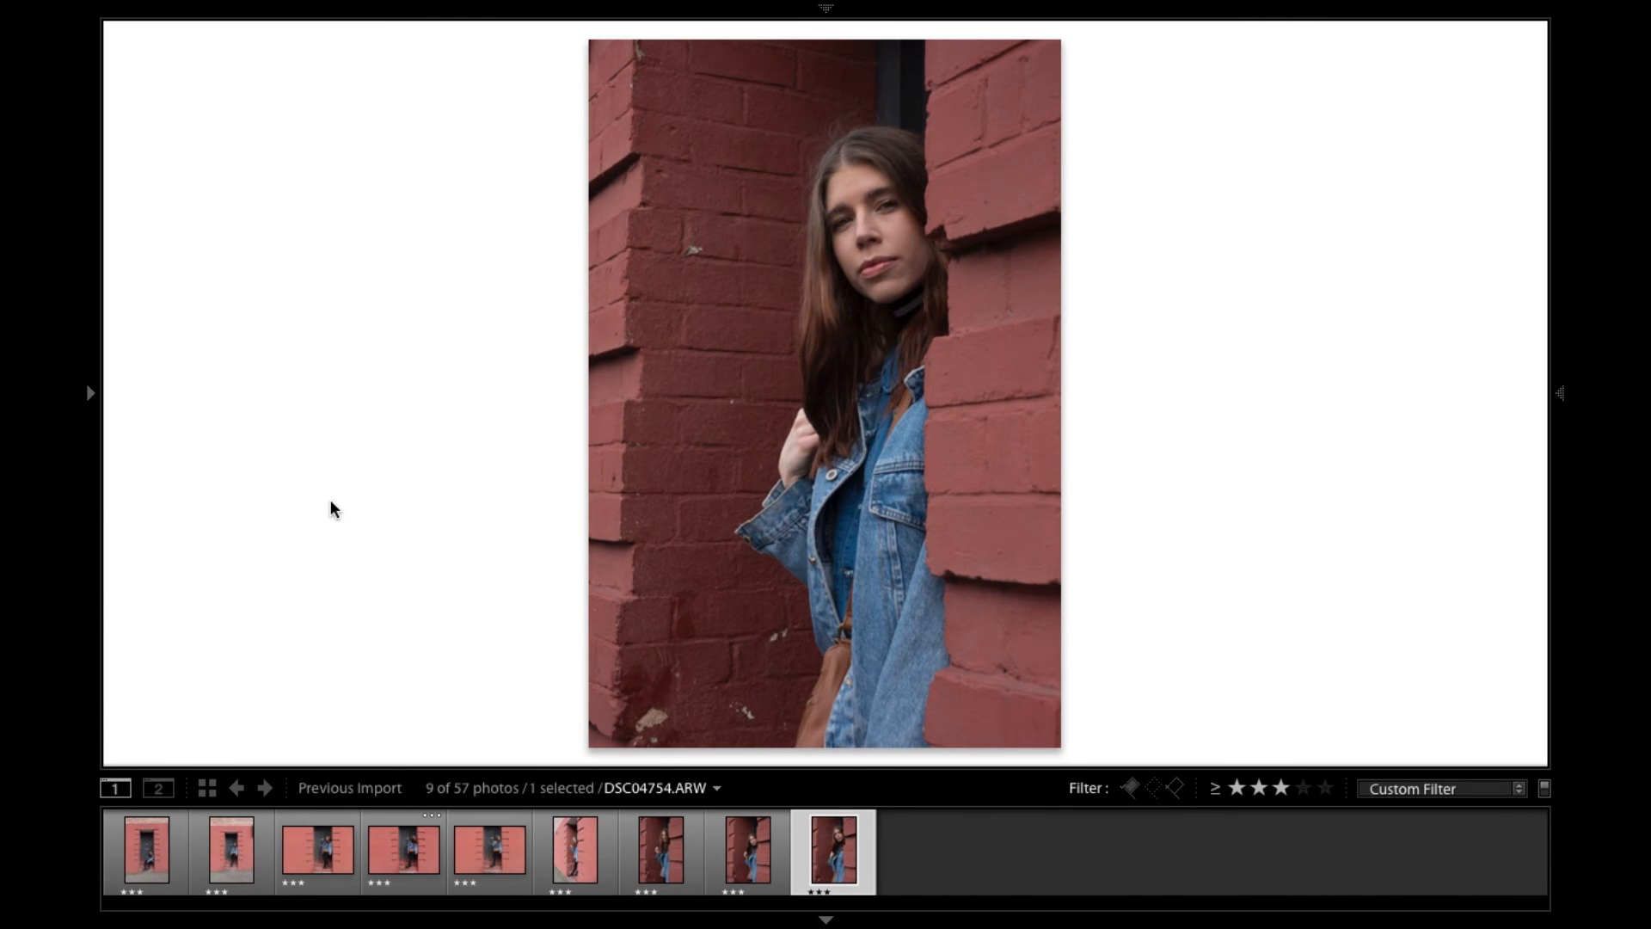
pyautogui.press('Left')
pyautogui.press('Right')
pyautogui.press('Home')
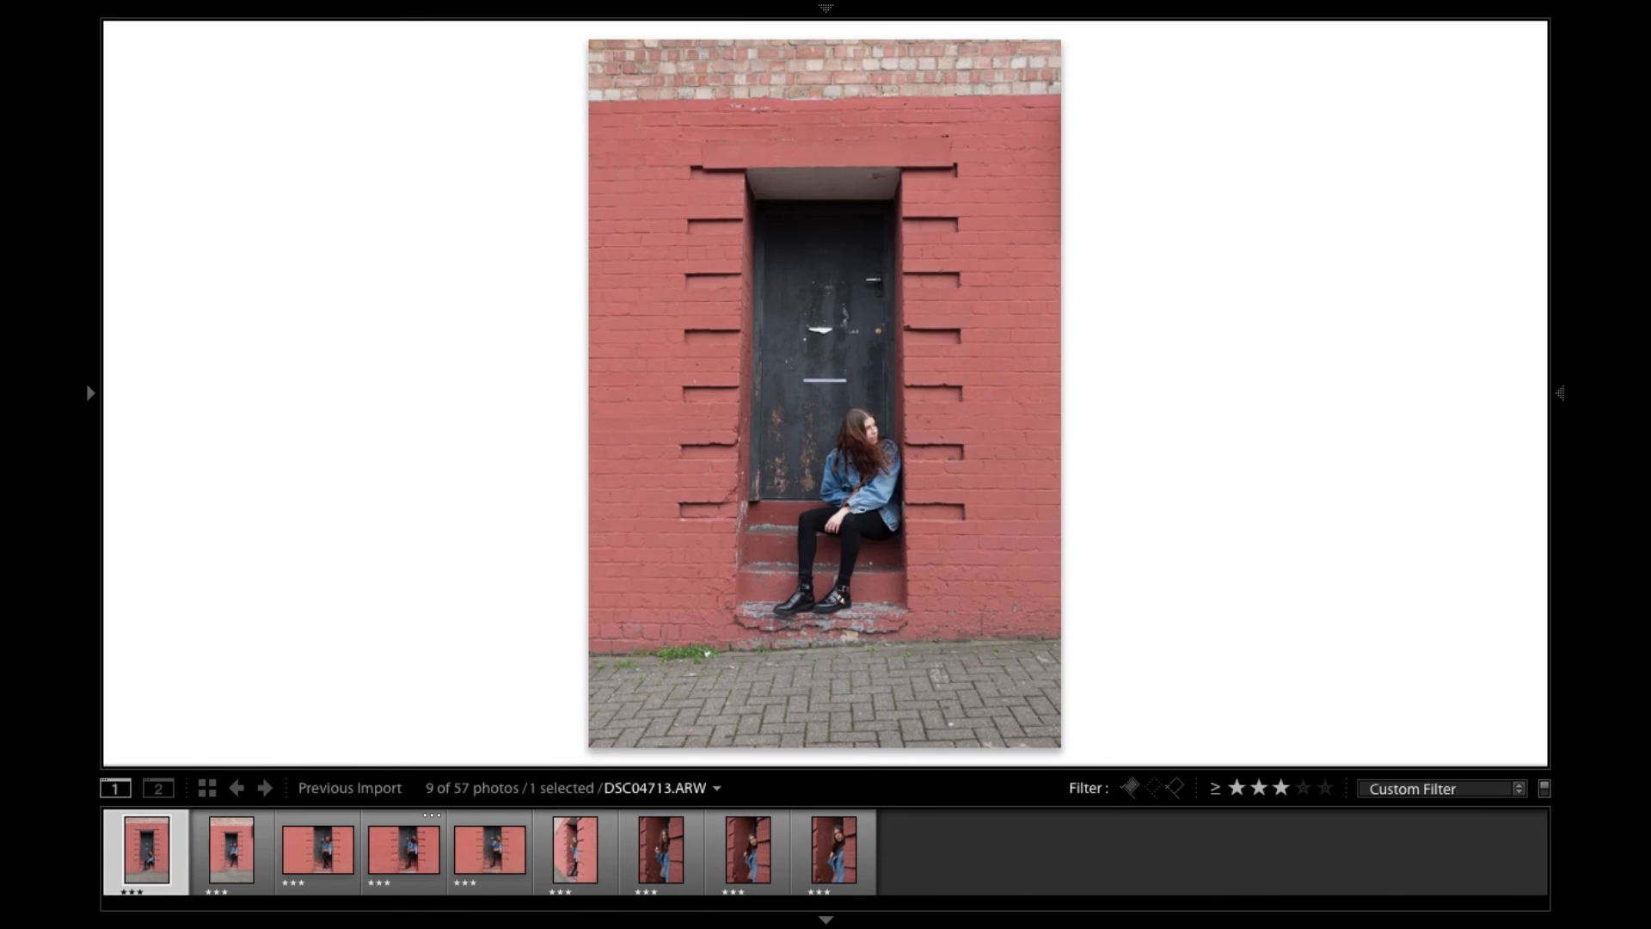
# Rate the vertical standing doorway shot, DSC04718.ARW, and the horizontal smiling doorway shot 4 stars.
pyautogui.press('Right')
pyautogui.press('Left')
pyautogui.press('Right')
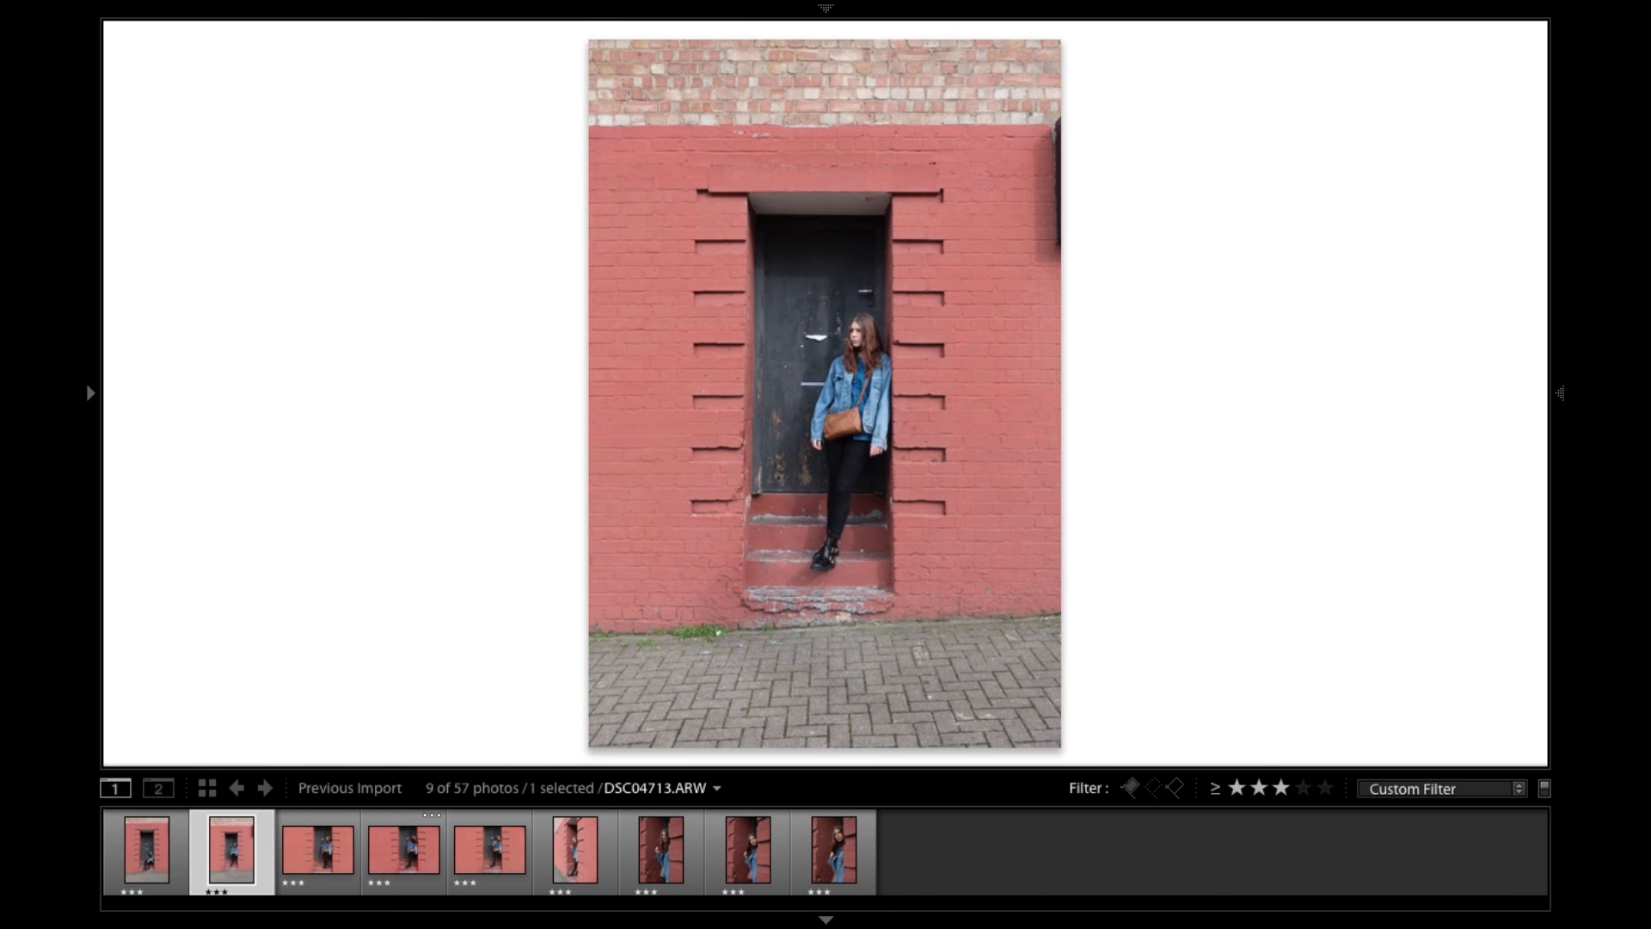
pyautogui.press('4')
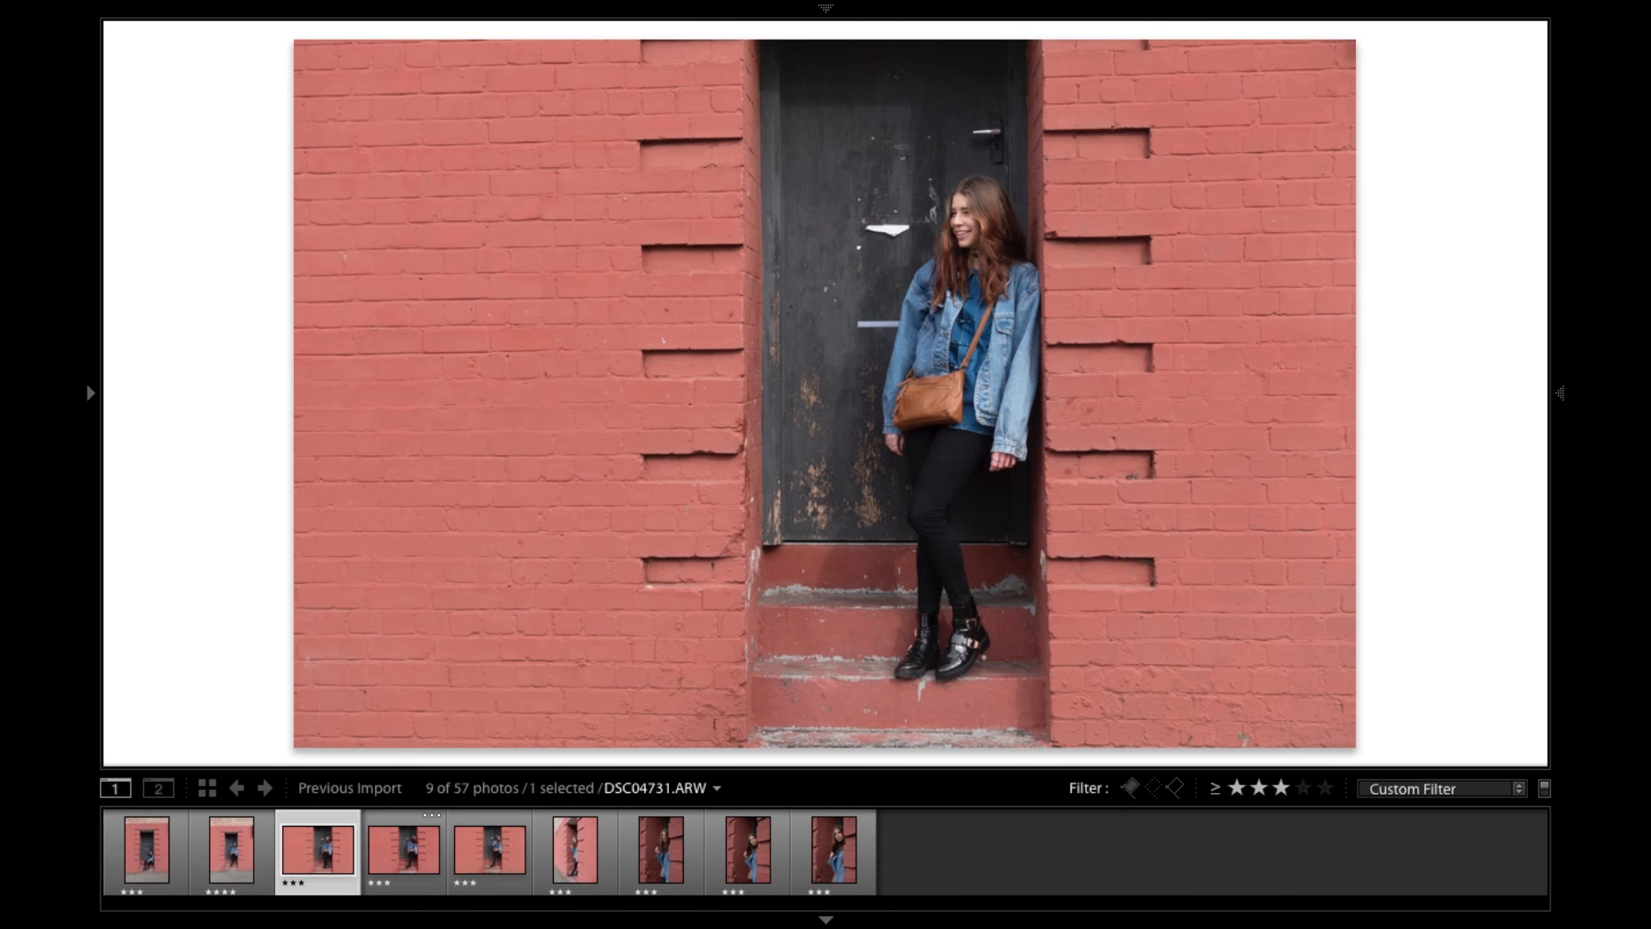
pyautogui.press('4')
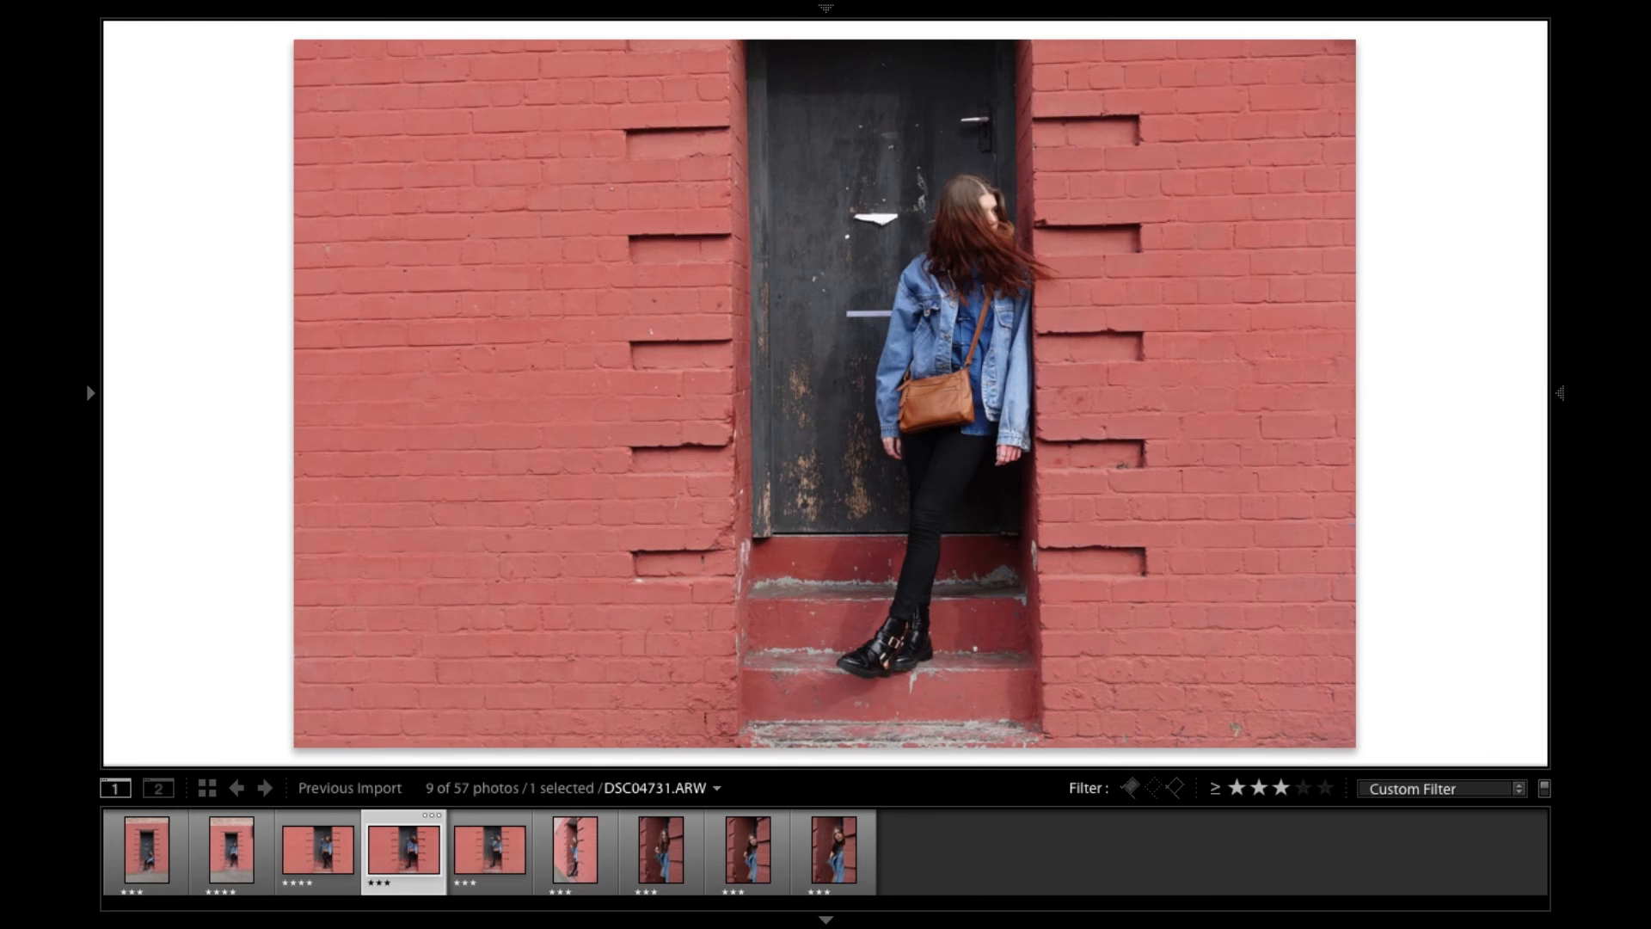
# Compare the windswept-hair doorway shot with the hand-in-hair one beside it and rate the windswept shot 4 stars.
pyautogui.press('Right')
pyautogui.press('Left')
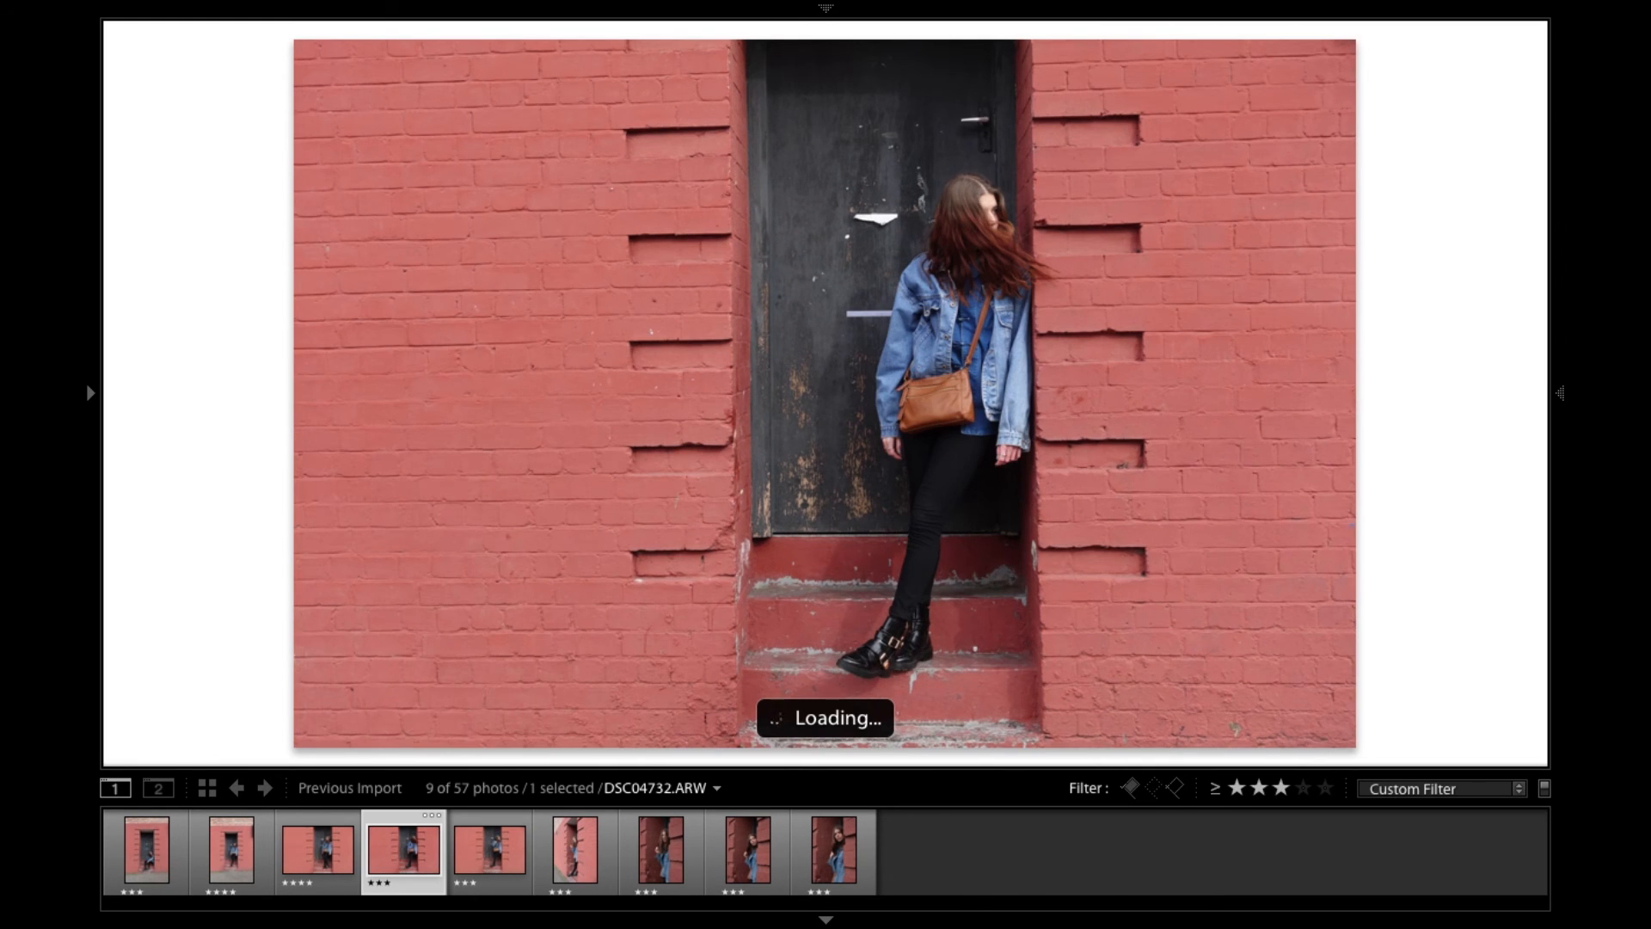
pyautogui.press('4')
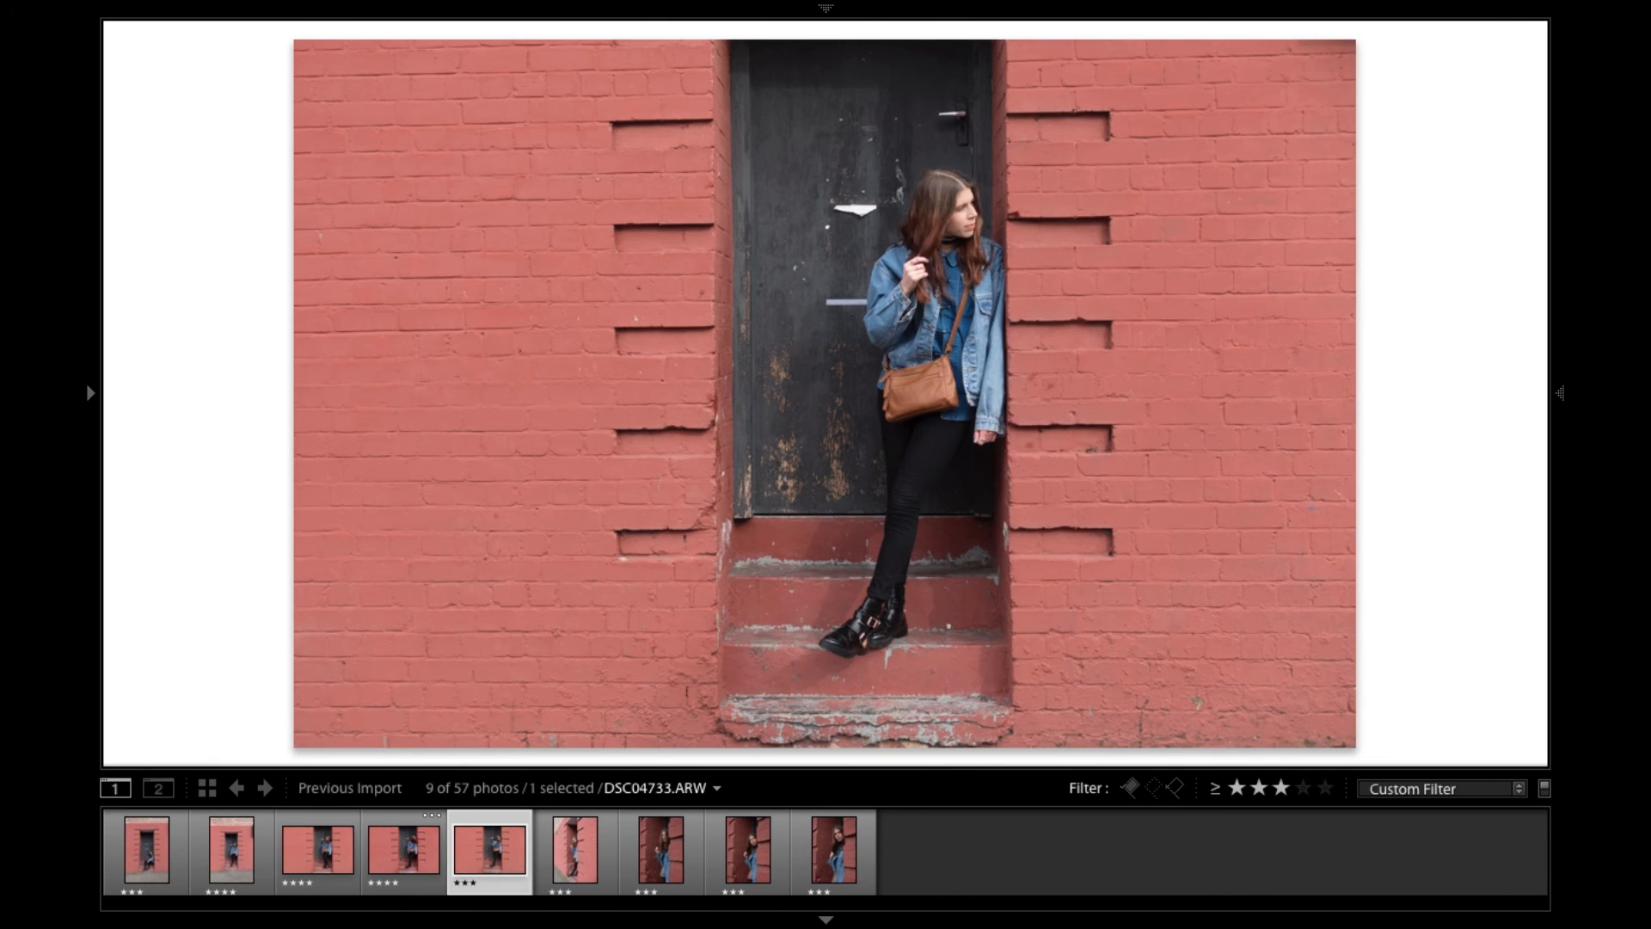
# Rate the first and the last of the three close-up portraits leaning out from the wall 4 stars.
pyautogui.press('4')
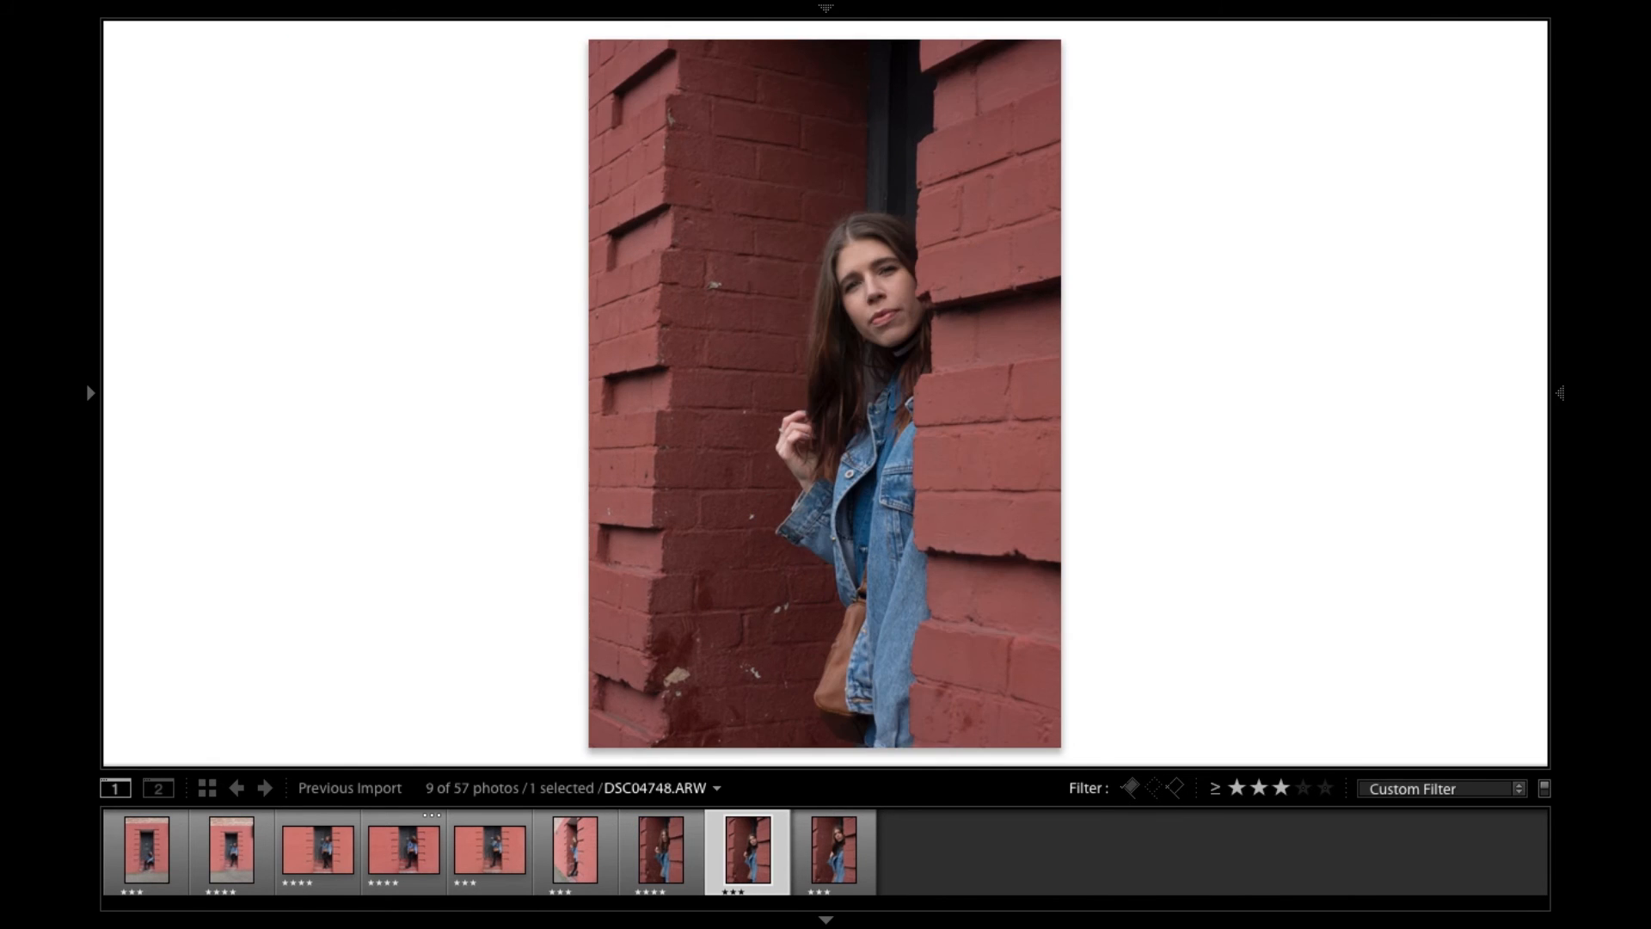
pyautogui.press('Right')
pyautogui.press('Right')
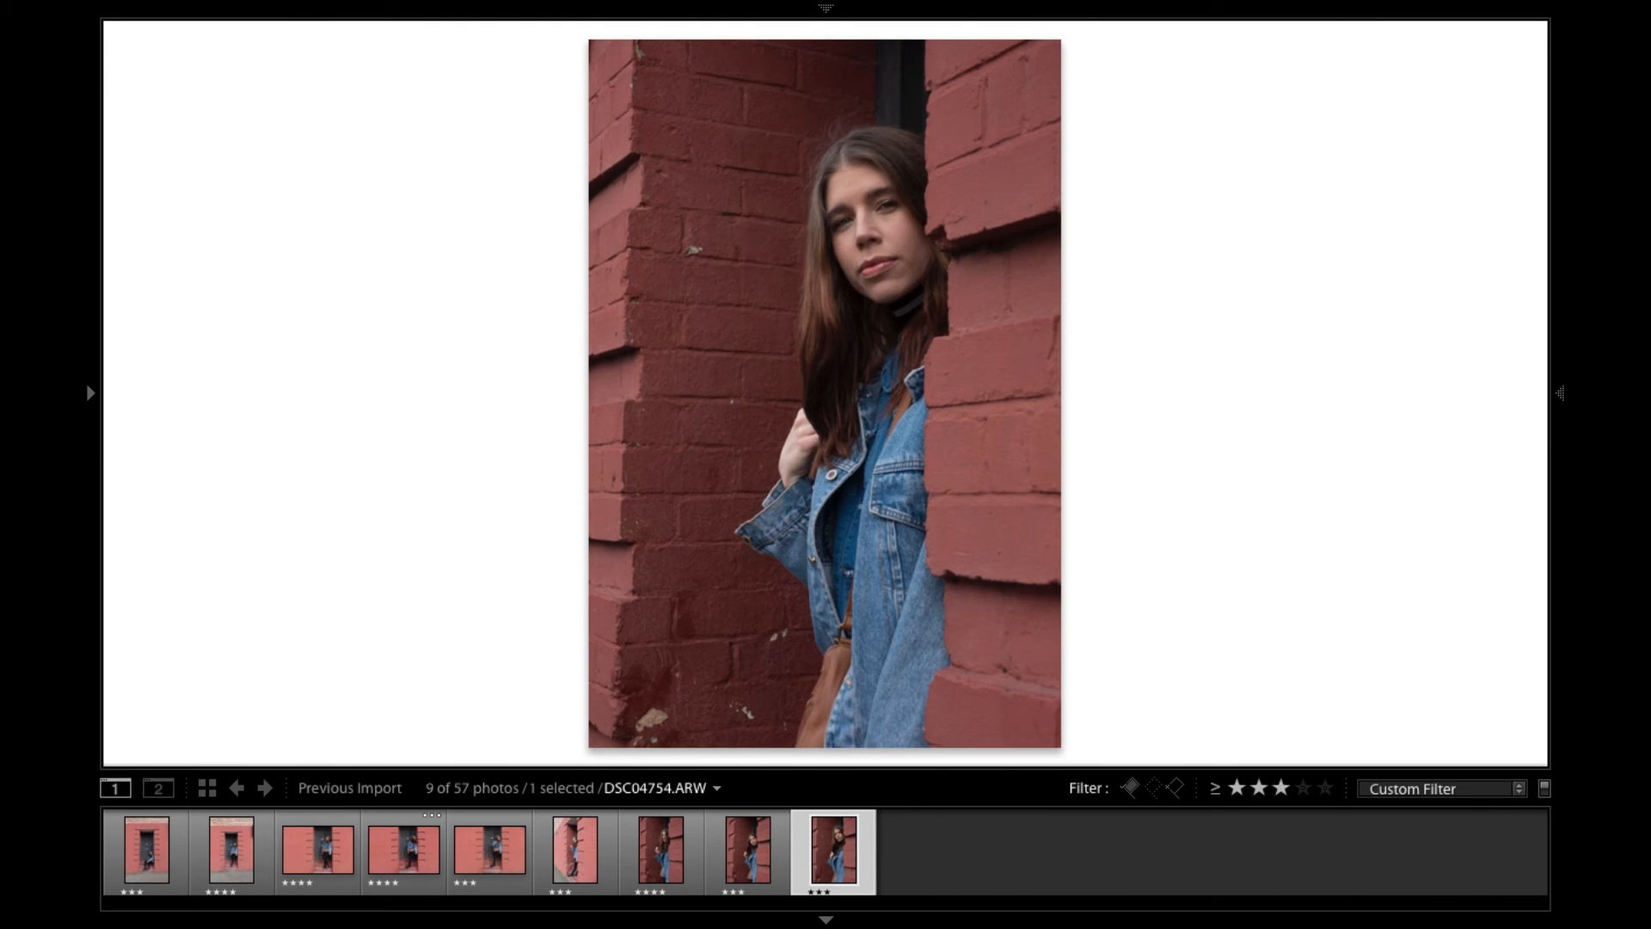
pyautogui.press('4')
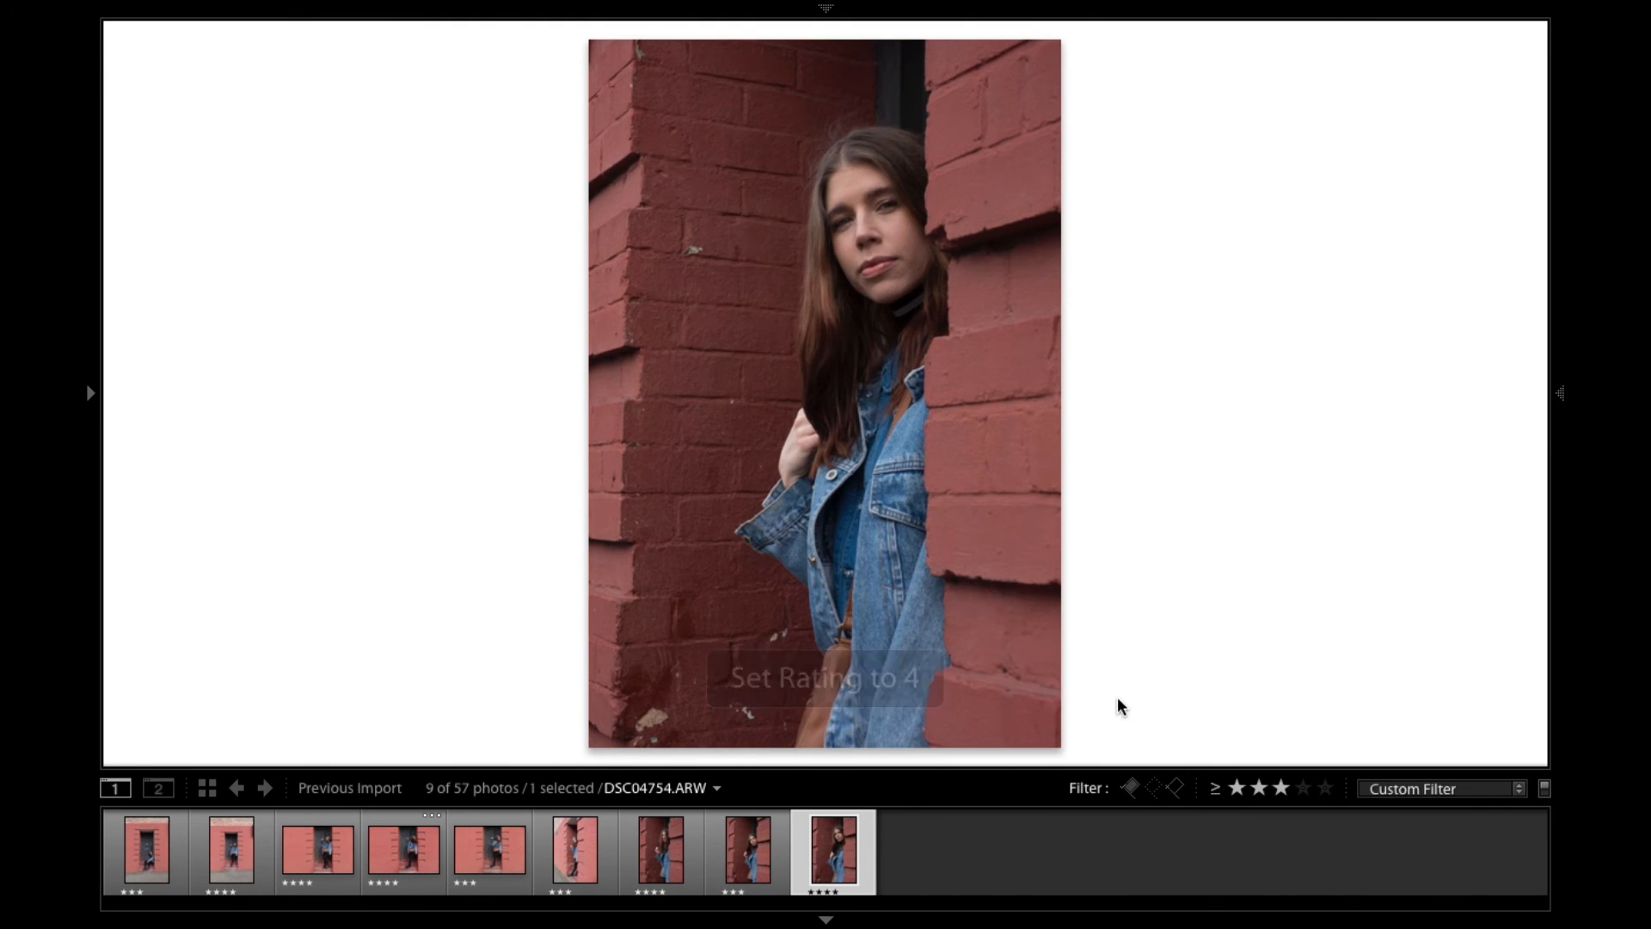
# Filter the photos to 4 stars and higher, and open the first one, the vertical standing doorway shot.
pyautogui.click(1303, 788)
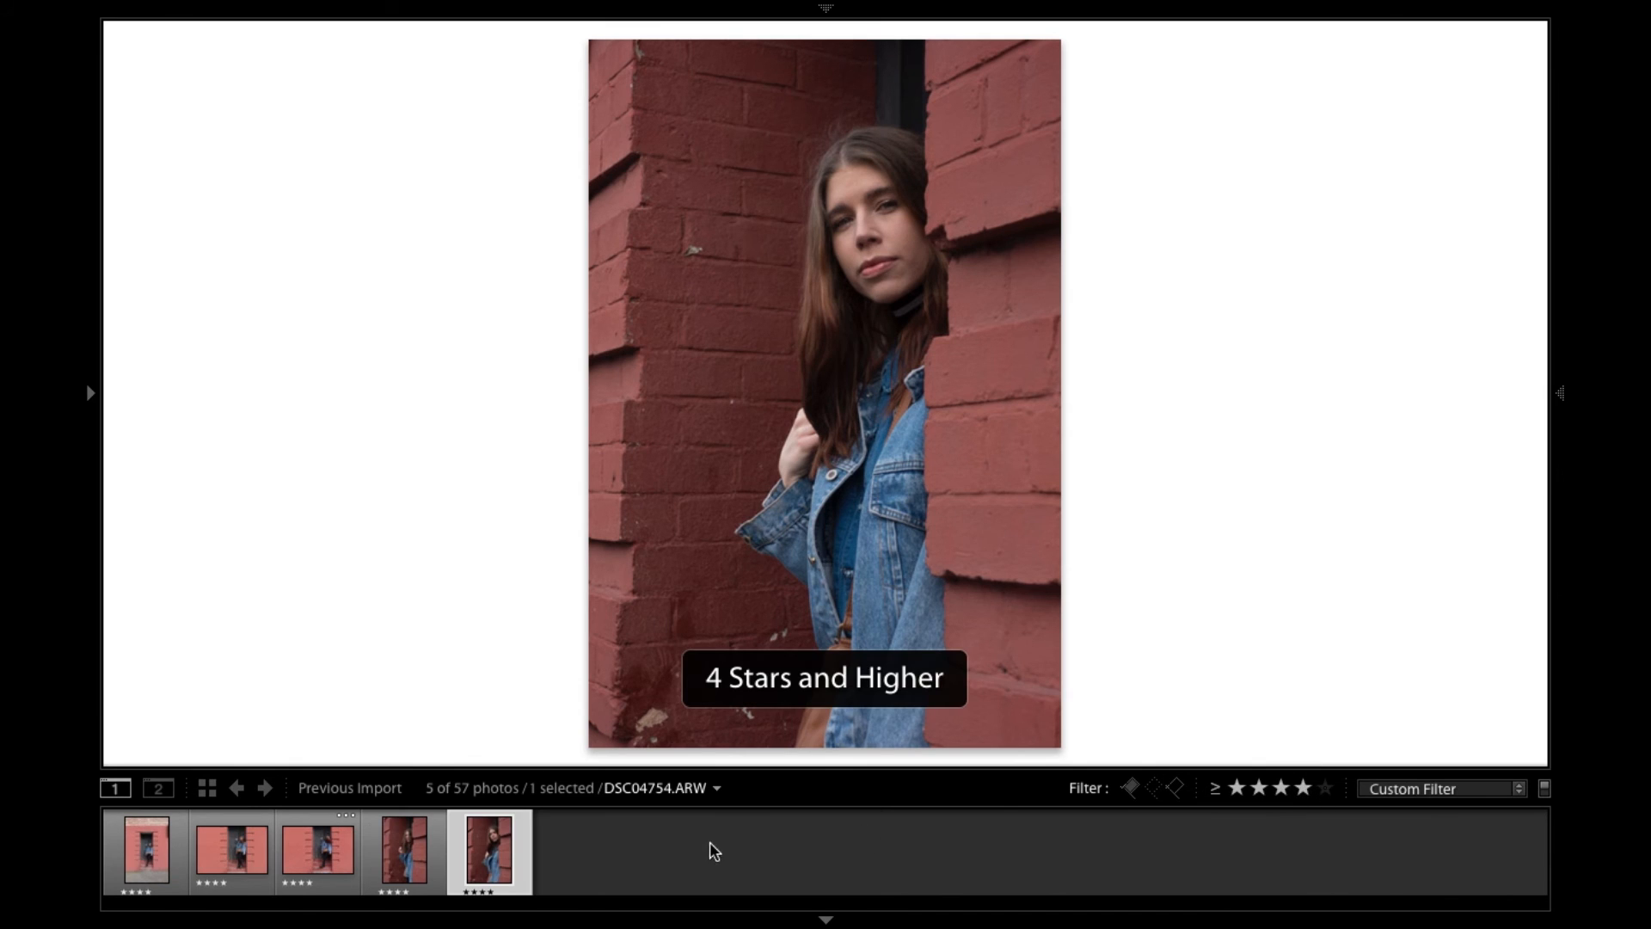
pyautogui.click(145, 865)
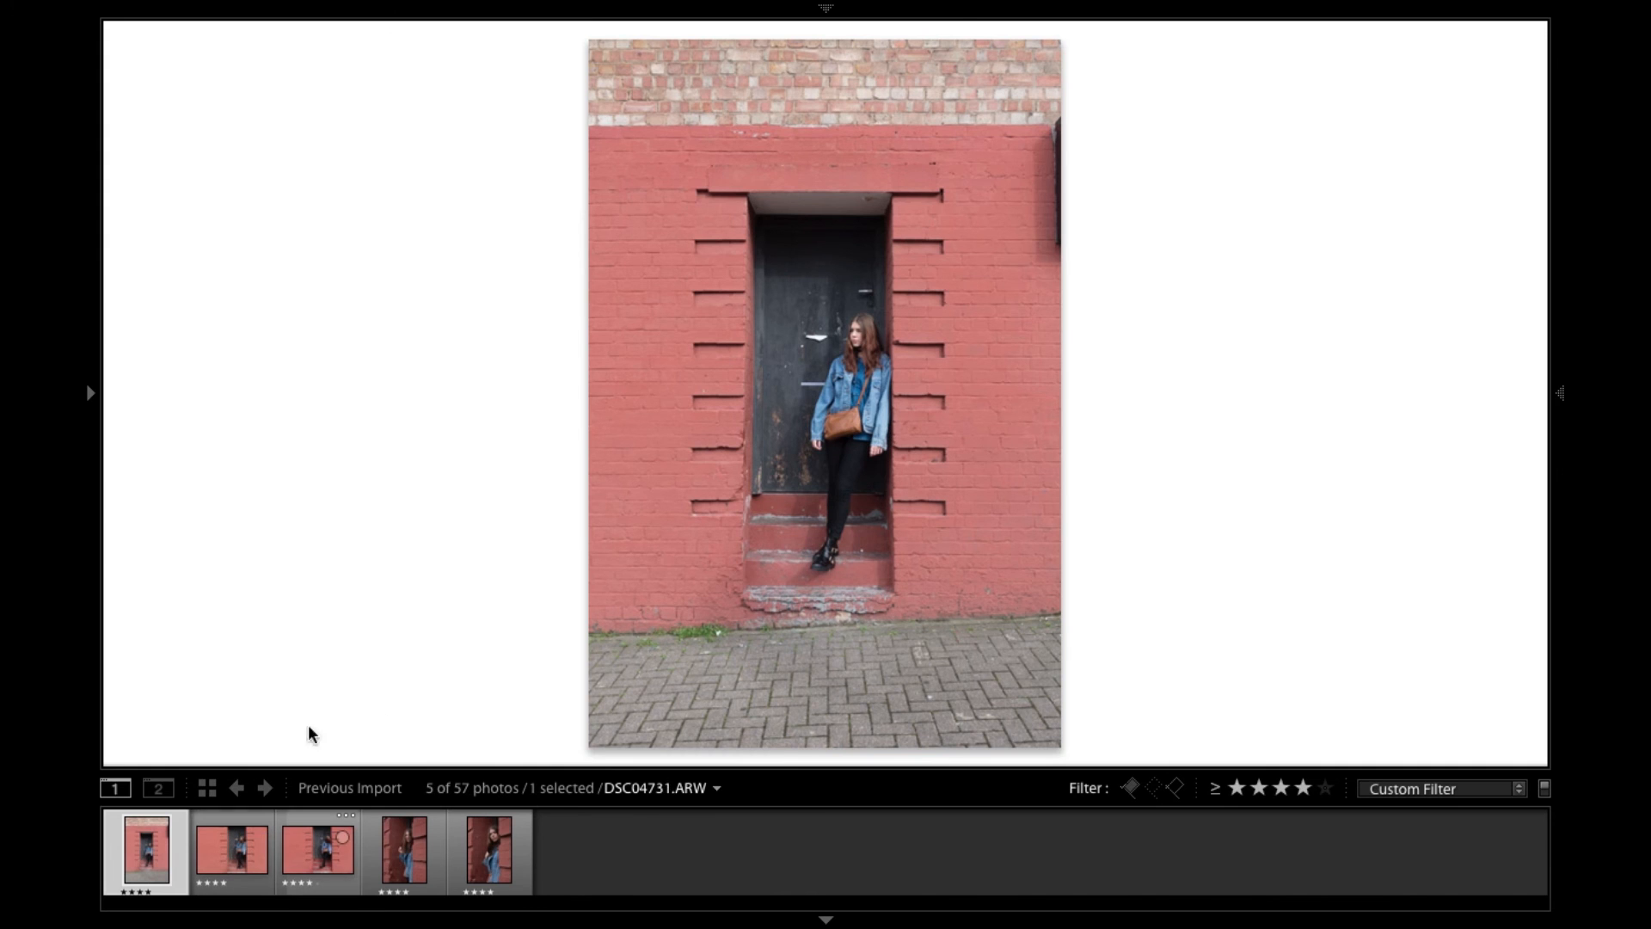
# Review the filtered 4-star photos through to the final close-up portrait and back to the first one.
pyautogui.press('Right')
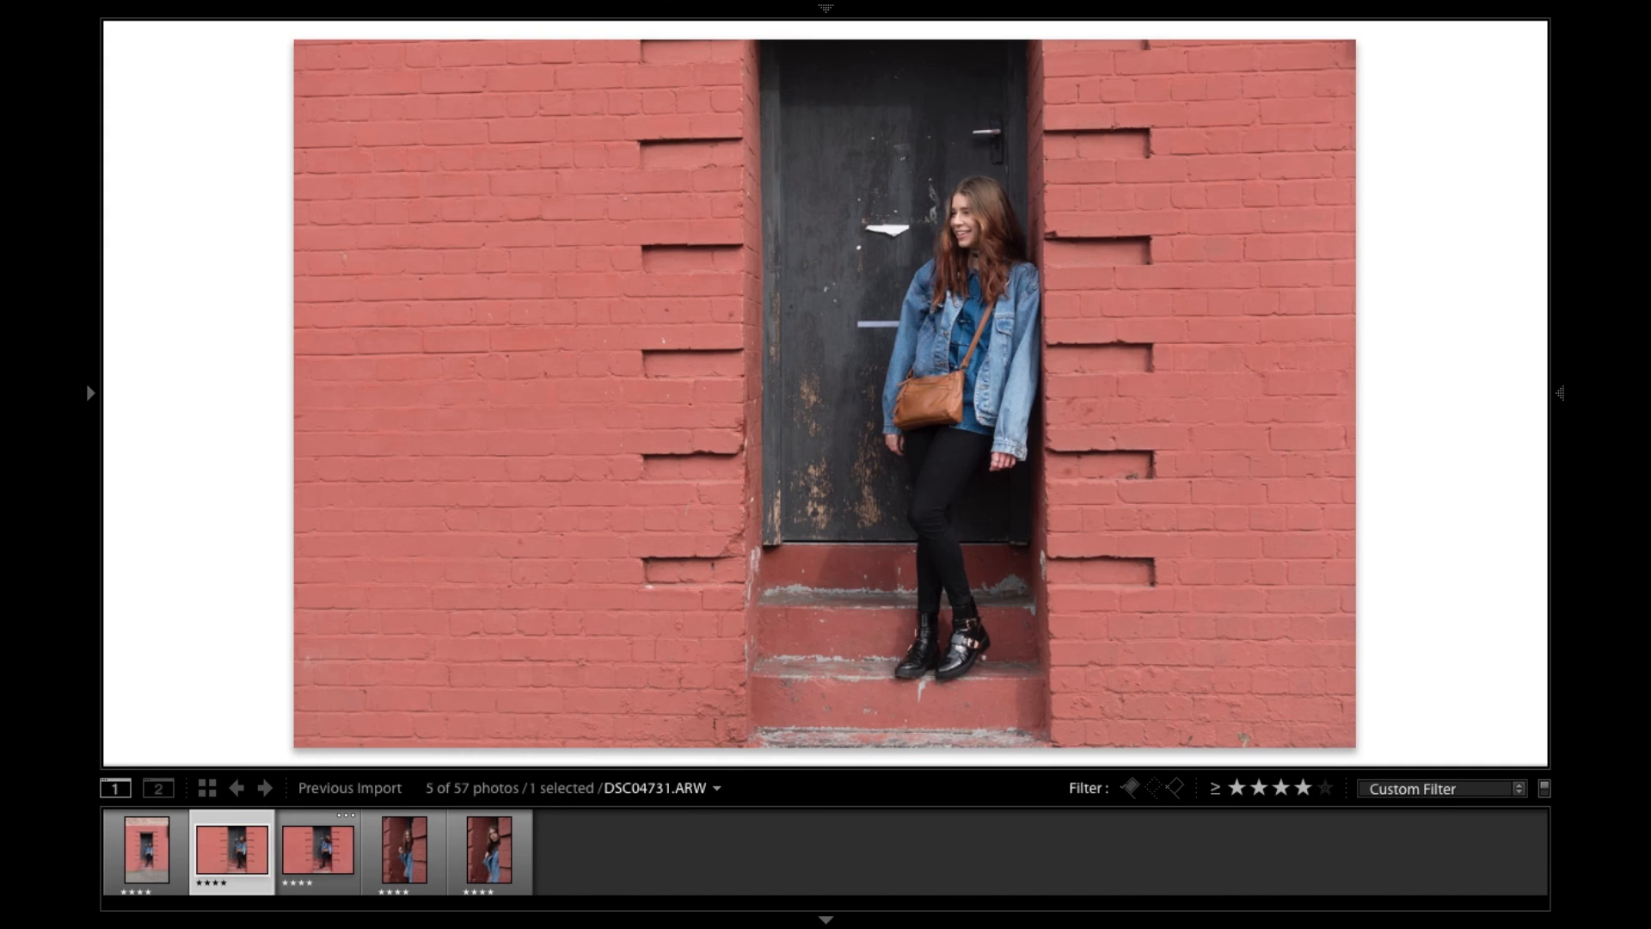
pyautogui.press('Right')
pyautogui.press('Right')
pyautogui.press('Right')
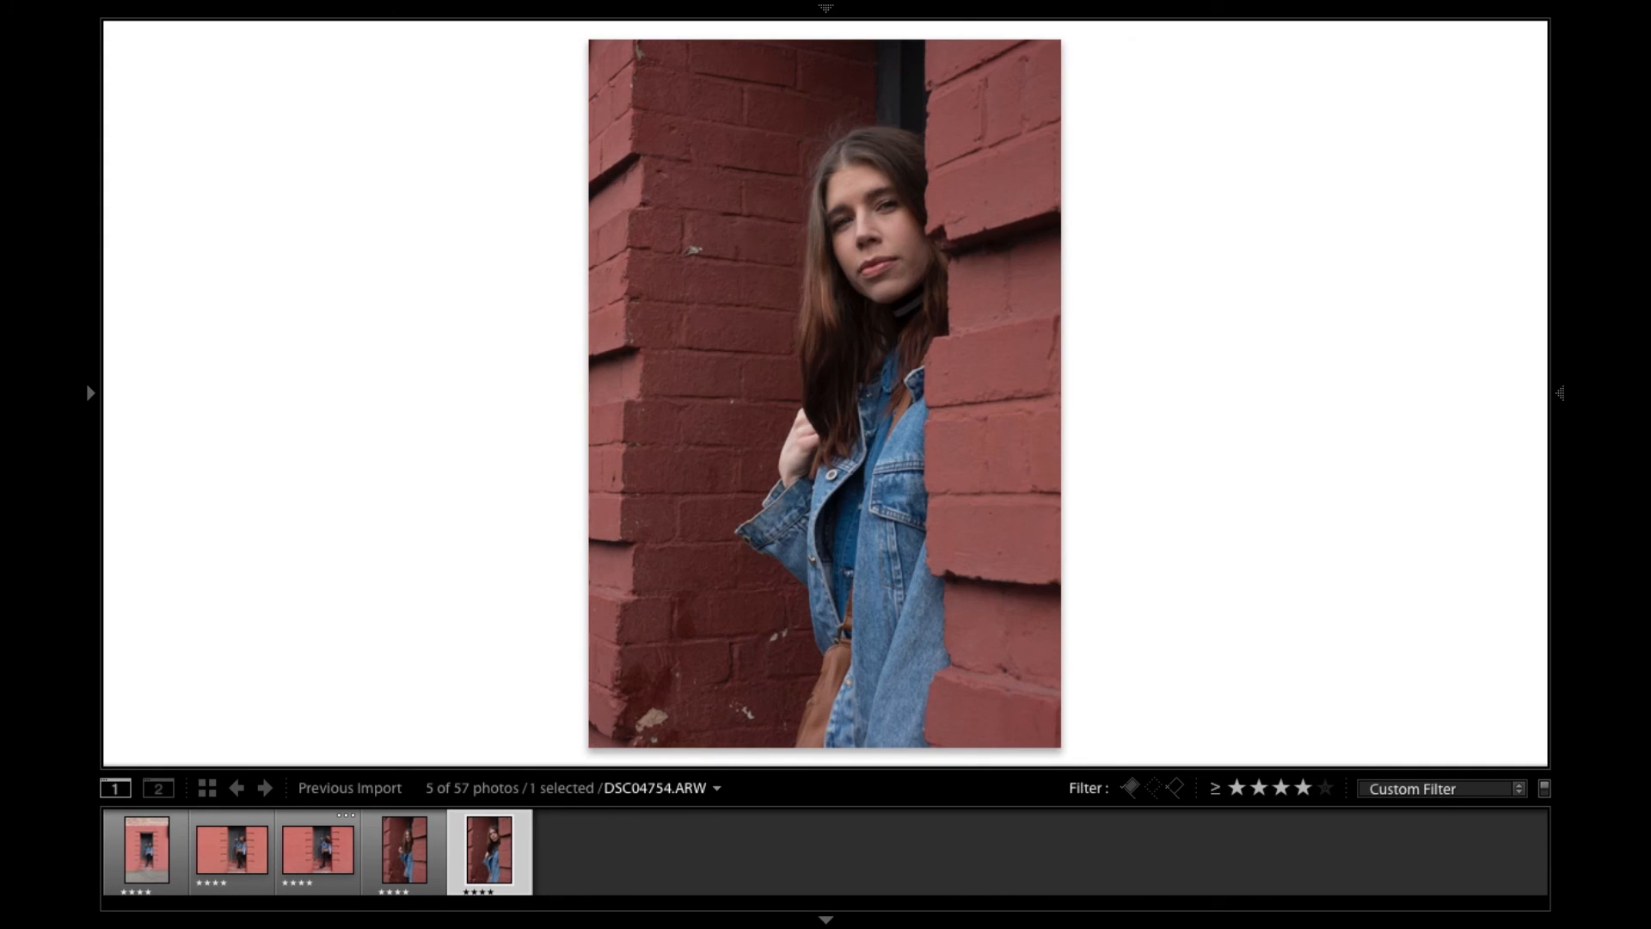
pyautogui.press('Left')
pyautogui.press('Left')
pyautogui.press('Left')
pyautogui.press('Left')
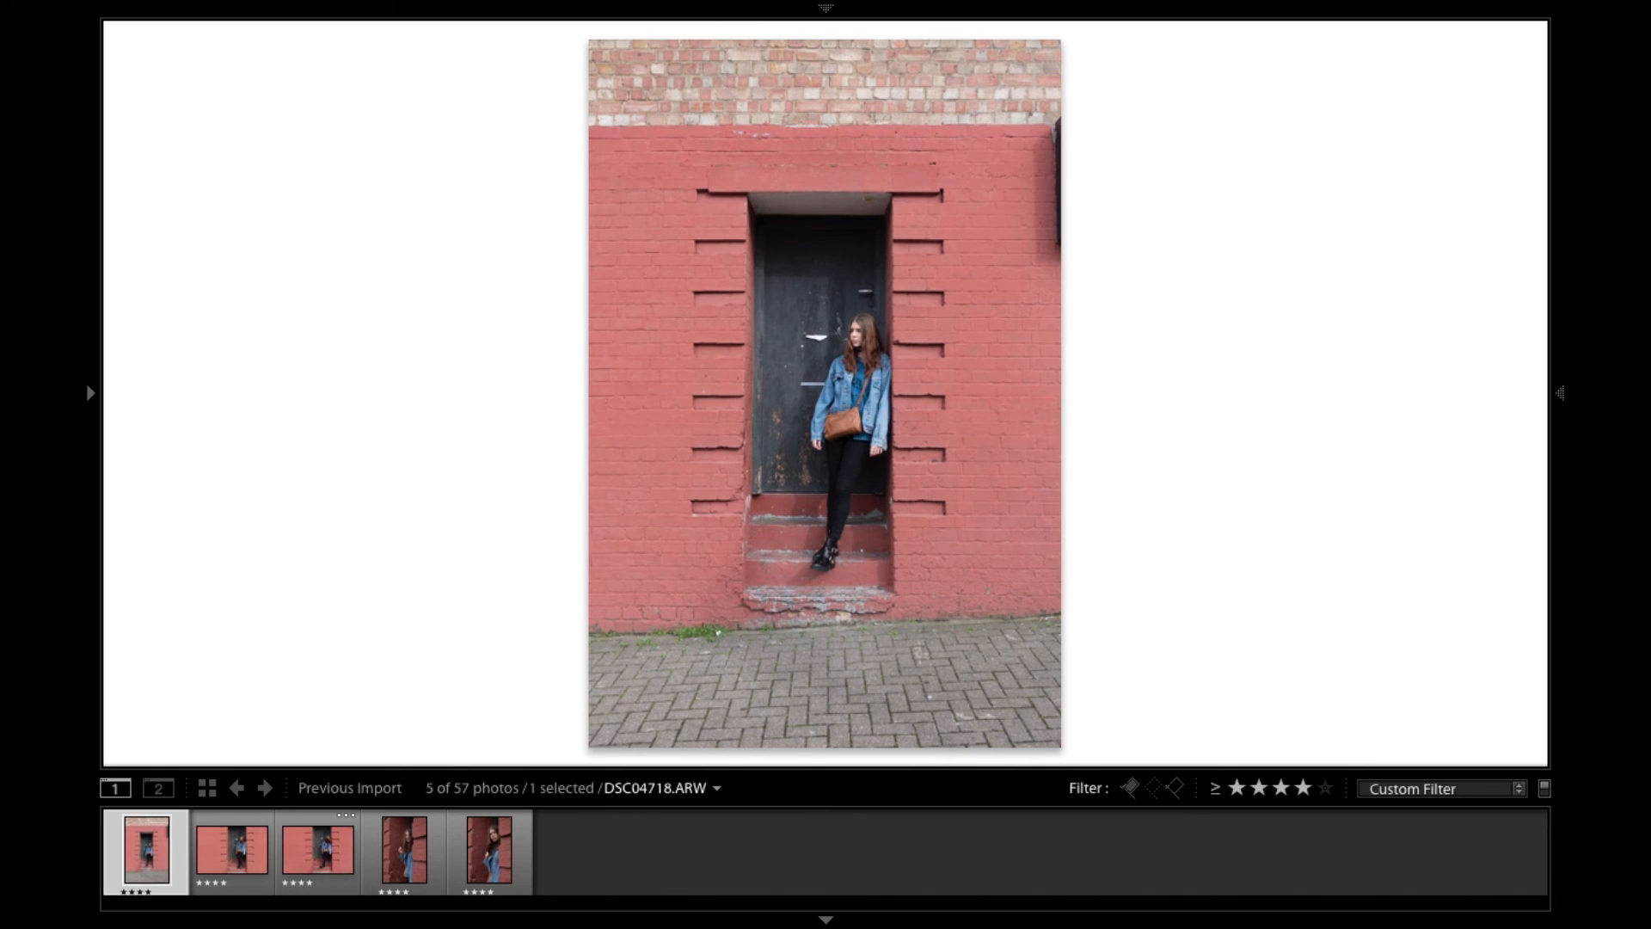